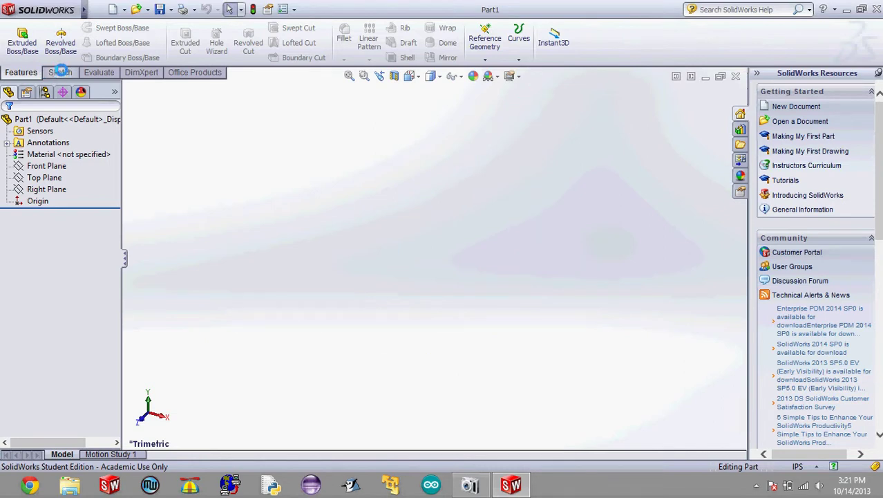
Show the Sketch tab tools for the new empty Part1.
{"action": "left_click", "coordinate": [61, 71]}
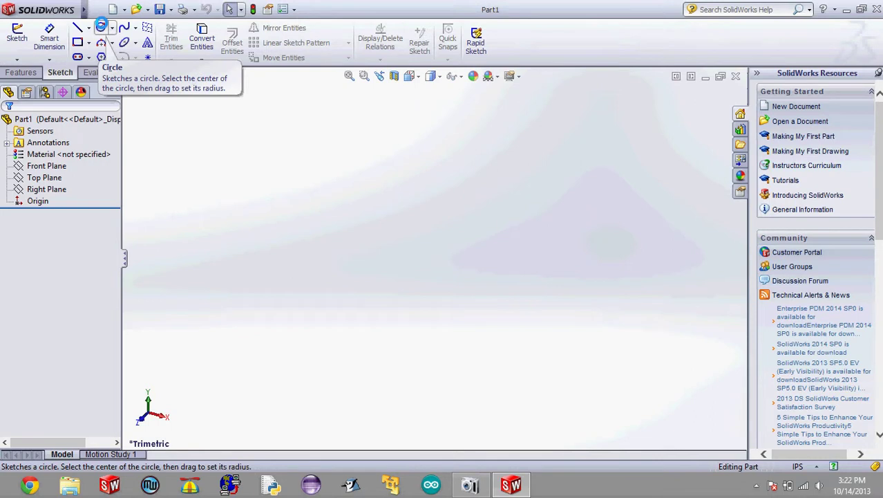
Draw a circle on the Front Plane centred on the origin.
{"action": "left_click", "coordinate": [100, 26]}
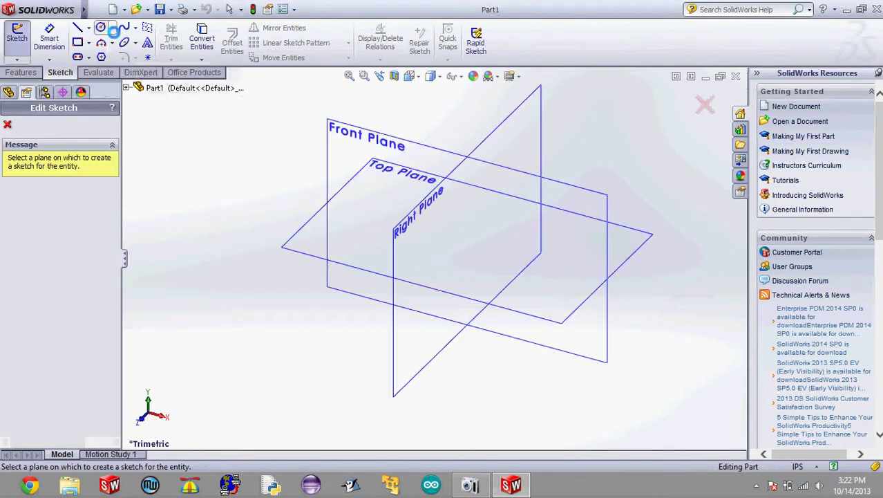
{"action": "left_click", "coordinate": [343, 139]}
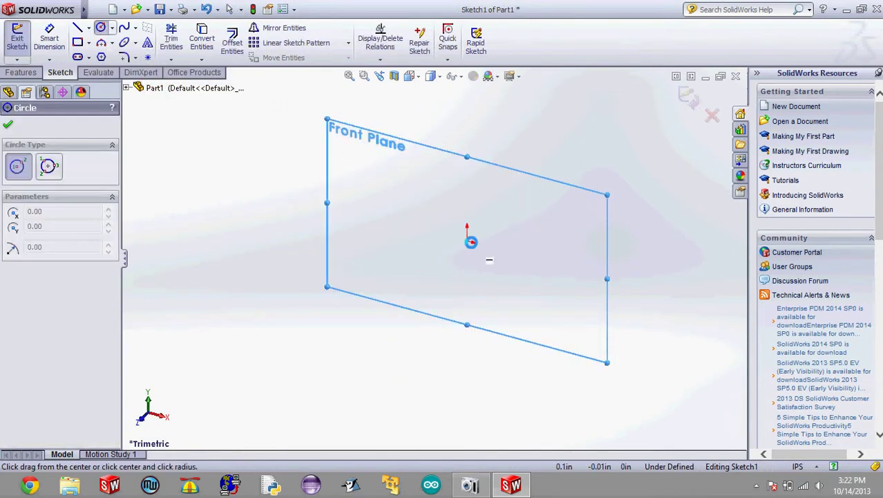
{"action": "left_click", "coordinate": [468, 240]}
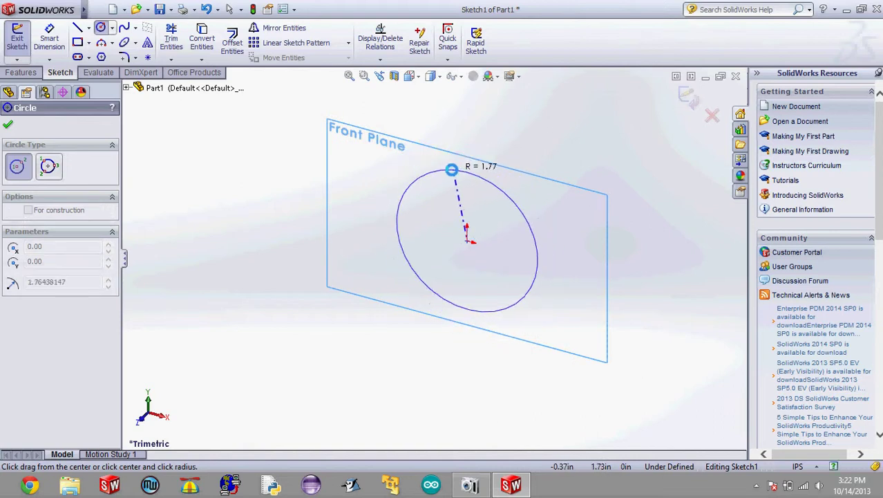
{"action": "left_click", "coordinate": [427, 172]}
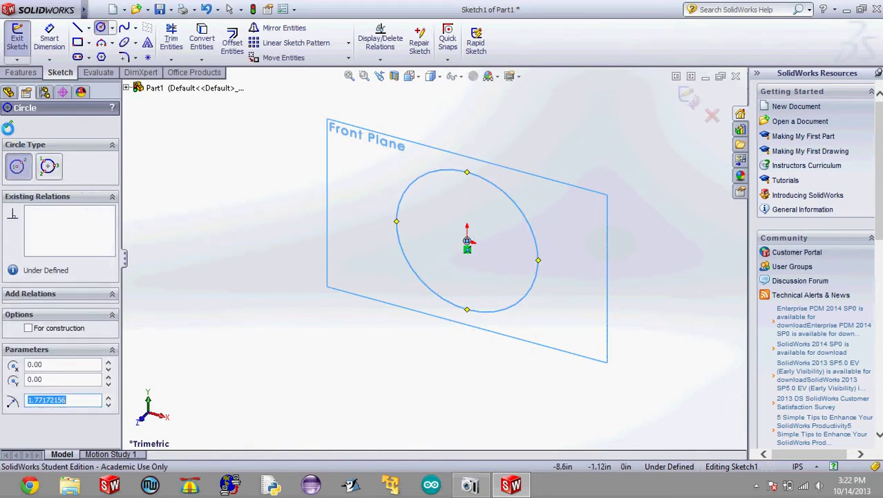
{"action": "left_click", "coordinate": [8, 124]}
Dimension the circle's diameter to 2.20 in and select Sketch1.
{"action": "left_click", "coordinate": [52, 50]}
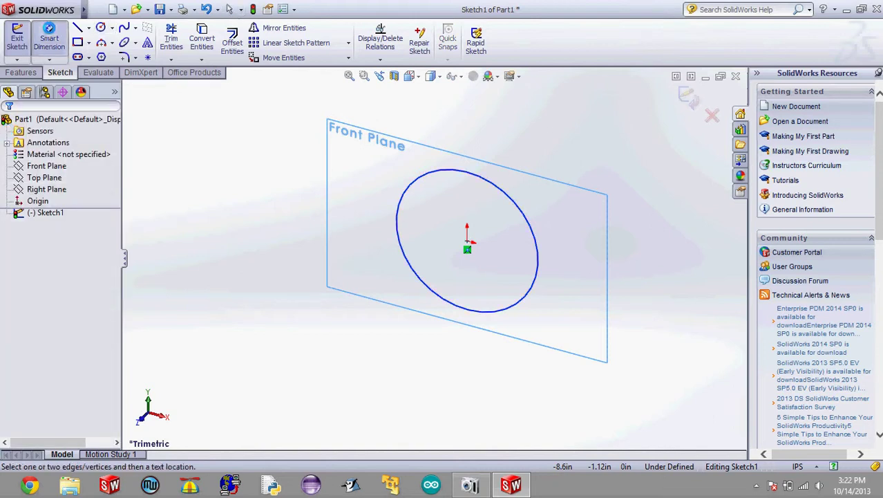
{"action": "left_click", "coordinate": [413, 184]}
{"action": "left_click", "coordinate": [257, 195]}
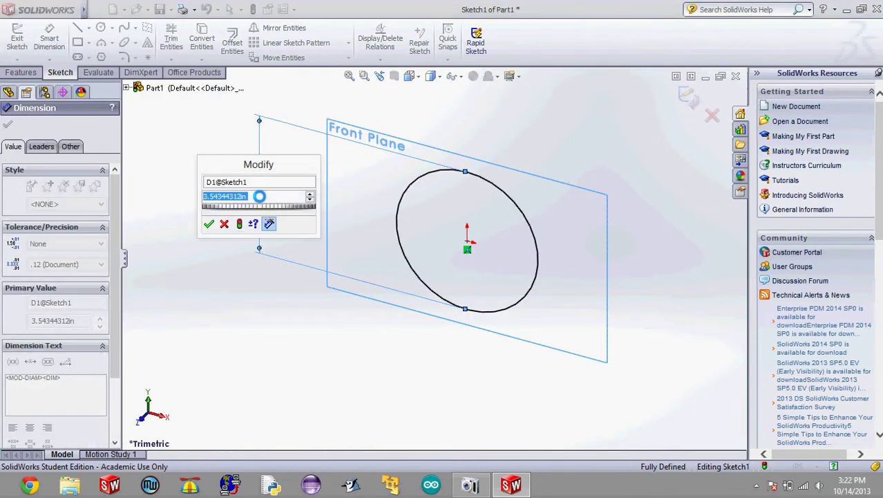
{"action": "type", "text": "2.2"}
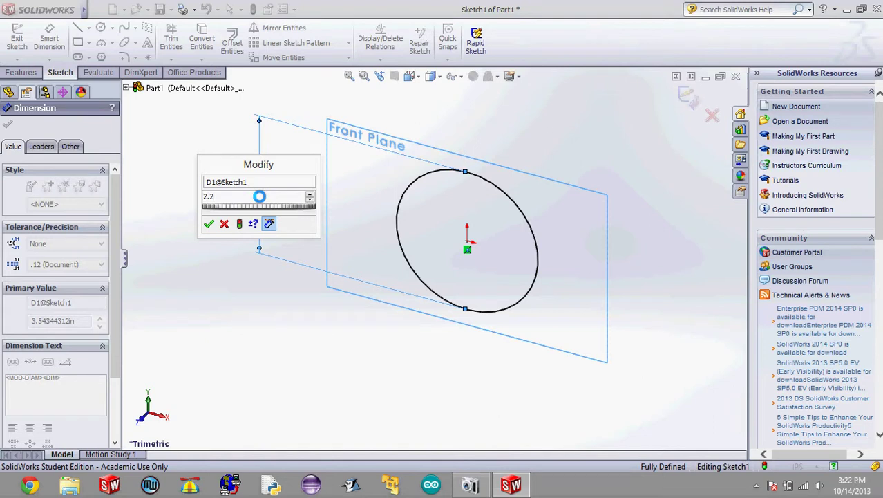
{"action": "key", "text": "Return"}
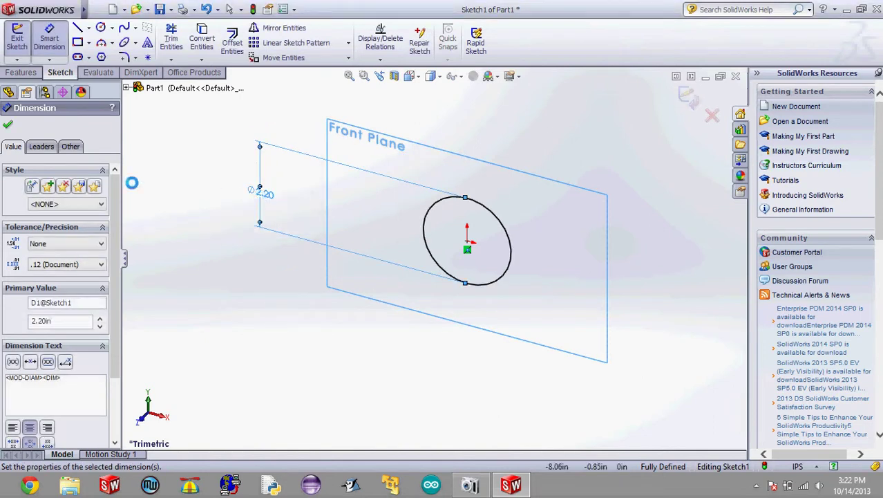
{"action": "left_click", "coordinate": [7, 125]}
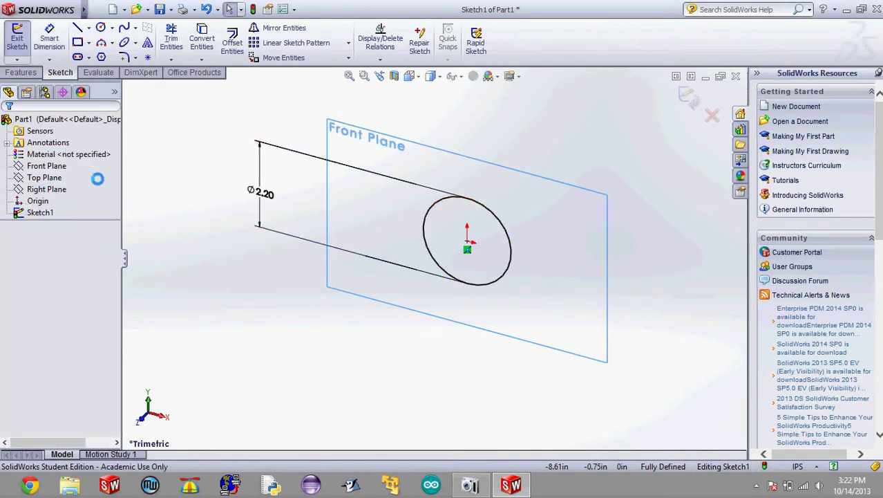
{"action": "left_click", "coordinate": [40, 212]}
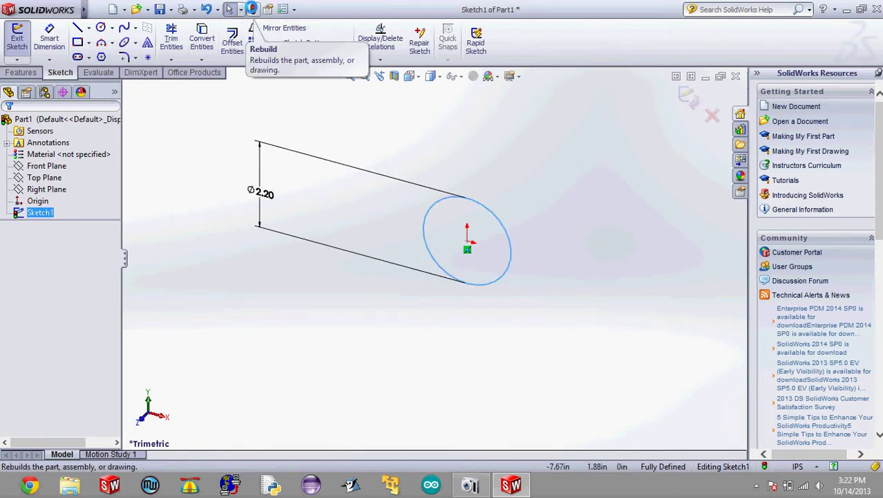
Rebuild to exit Sketch1, then add Plane1 offset 2.00 in from the Front Plane.
{"action": "left_click", "coordinate": [251, 9]}
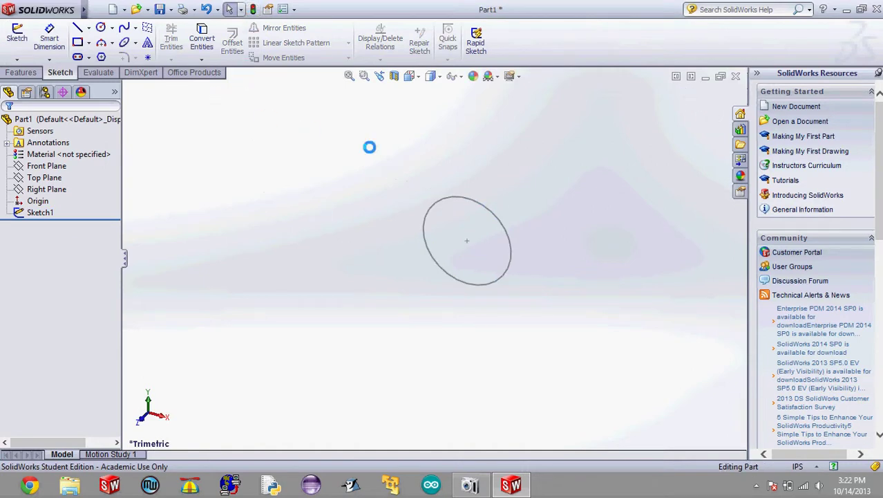
{"action": "middle_click_drag", "start_coordinate": [333, 125], "coordinate": [358, 262]}
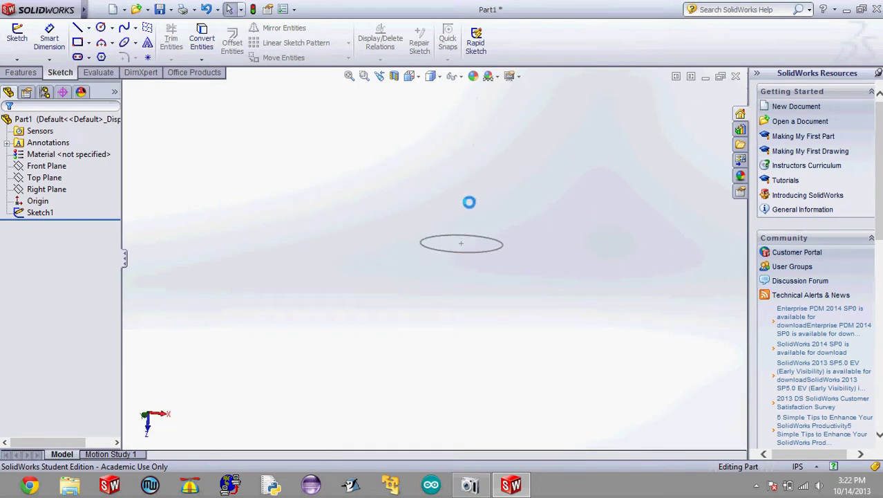
{"action": "left_click", "coordinate": [22, 72]}
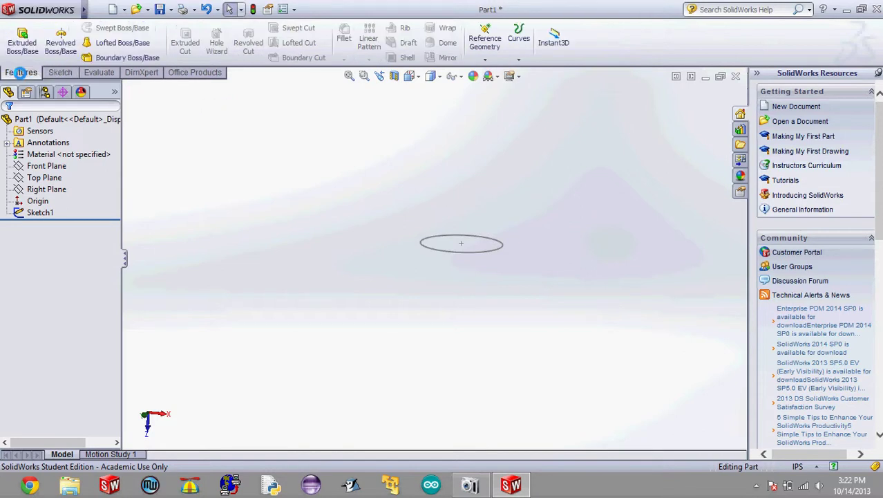
{"action": "left_click", "coordinate": [46, 167]}
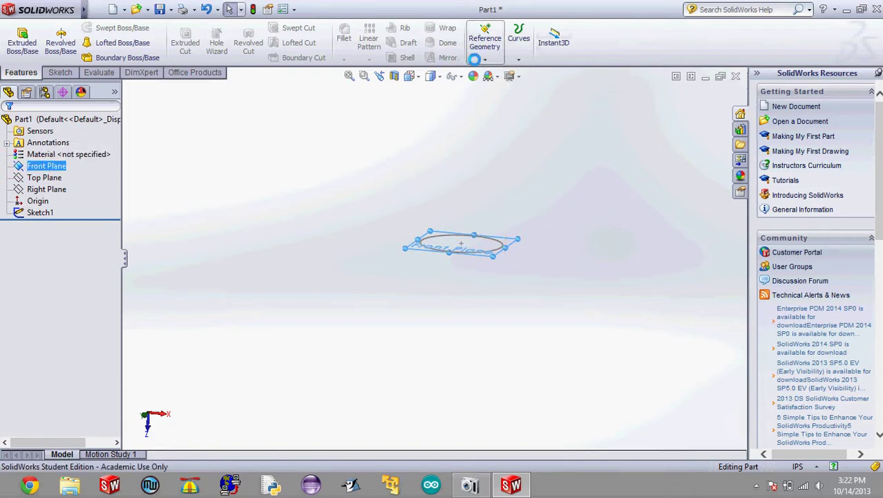
{"action": "left_click", "coordinate": [475, 60]}
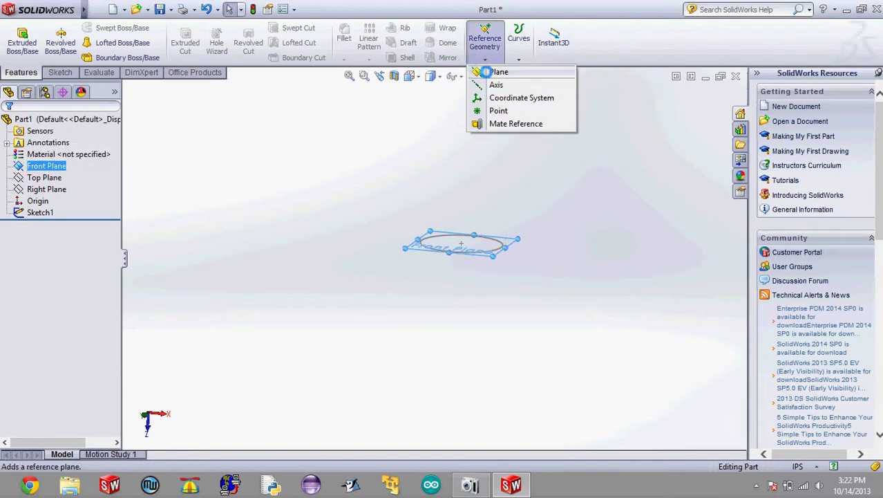
{"action": "left_click", "coordinate": [486, 72]}
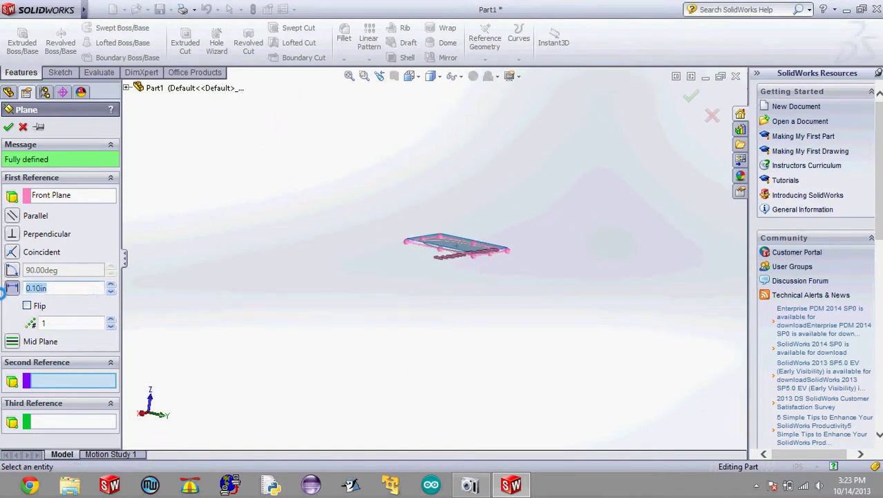
{"action": "key", "text": "Return"}
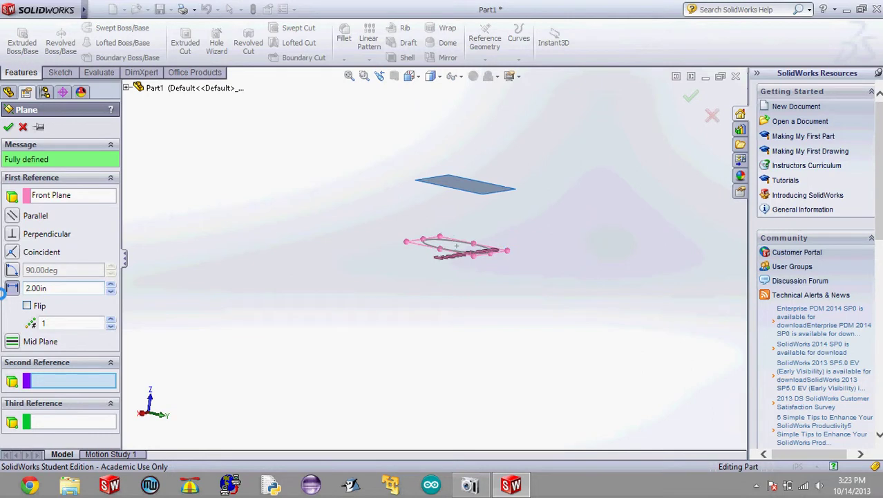
{"action": "left_click", "coordinate": [6, 126]}
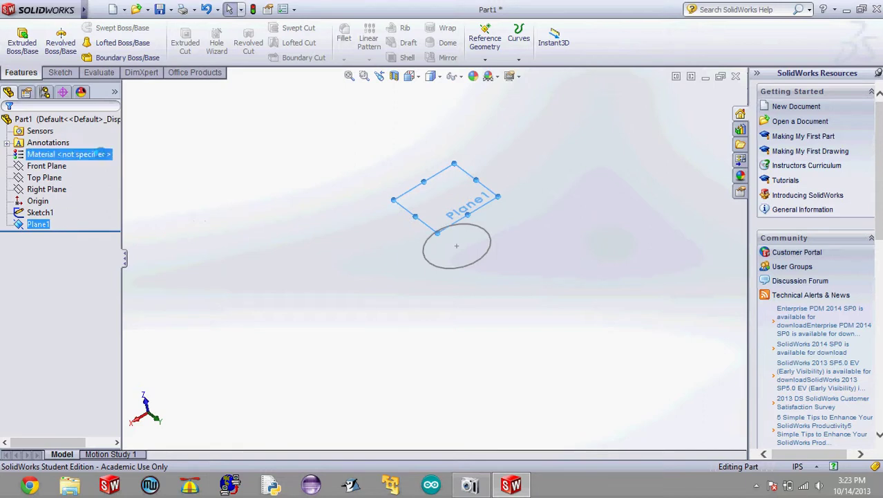
Draw a larger circle on Plane1 centred on the origin.
{"action": "left_click", "coordinate": [60, 72]}
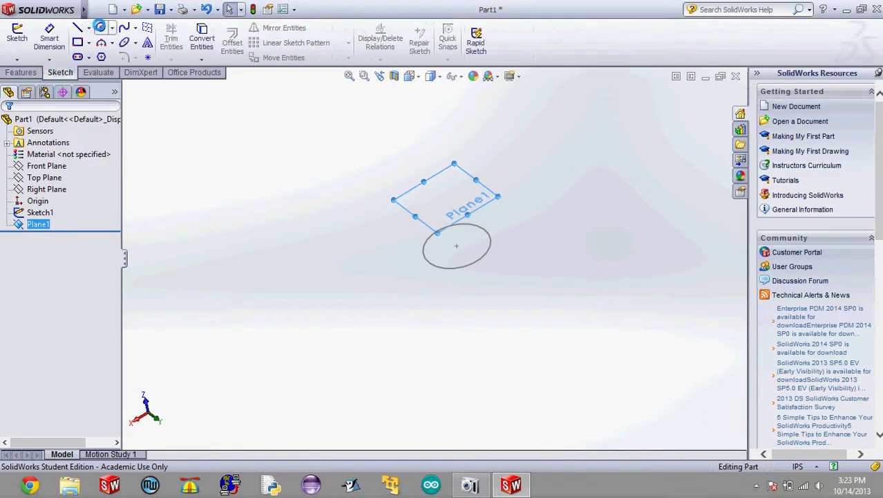
{"action": "left_click", "coordinate": [99, 26]}
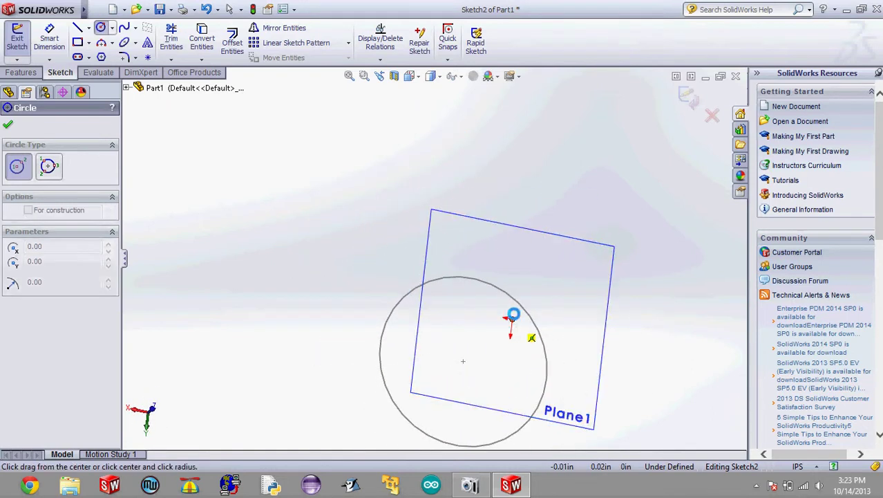
{"action": "mouse_move", "coordinate": [512, 315]}
{"action": "left_mouse_down"}
{"action": "mouse_move", "coordinate": [474, 194]}
{"action": "mouse_move", "coordinate": [437, 188]}
{"action": "left_mouse_up"}
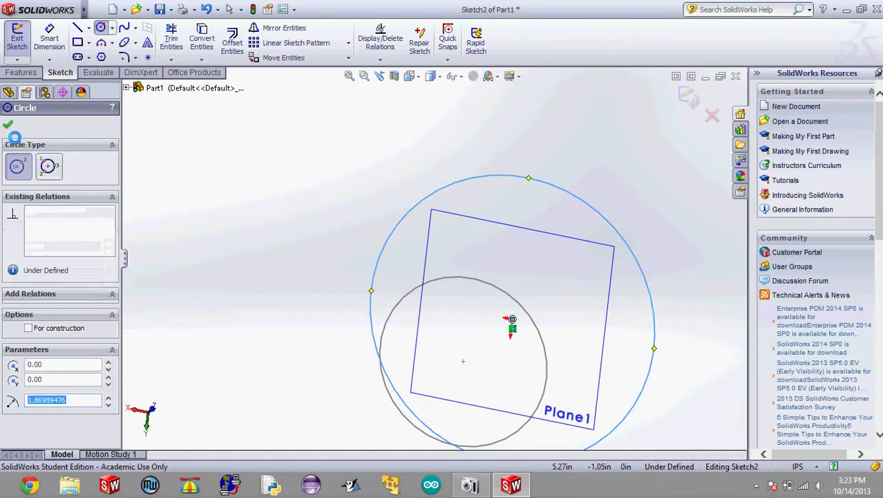
{"action": "left_click", "coordinate": [12, 126]}
Dimension the circle's diameter to 2.6 in and rebuild to close Sketch2.
{"action": "left_click", "coordinate": [49, 38]}
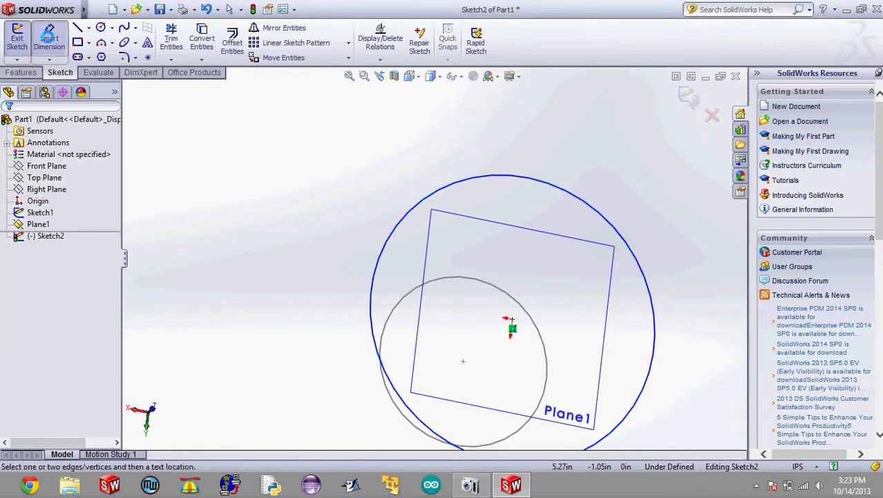
{"action": "left_click", "coordinate": [432, 192]}
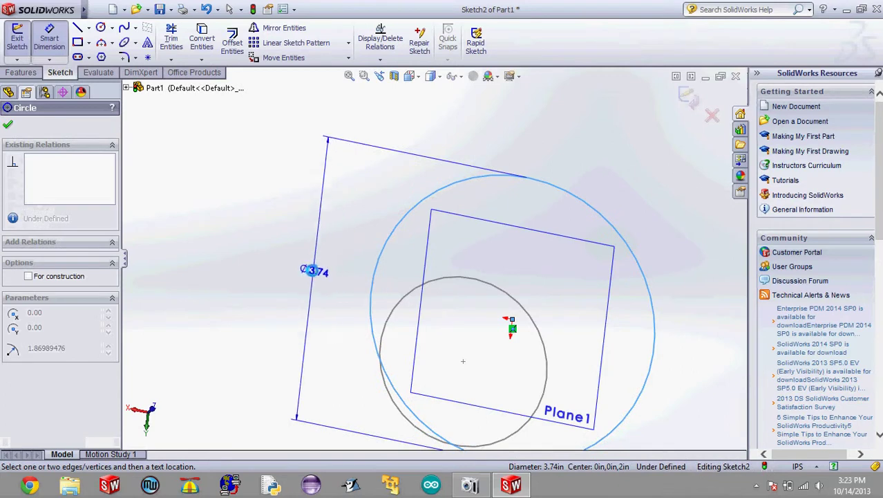
{"action": "left_click", "coordinate": [308, 270]}
{"action": "type", "text": "2.6"}
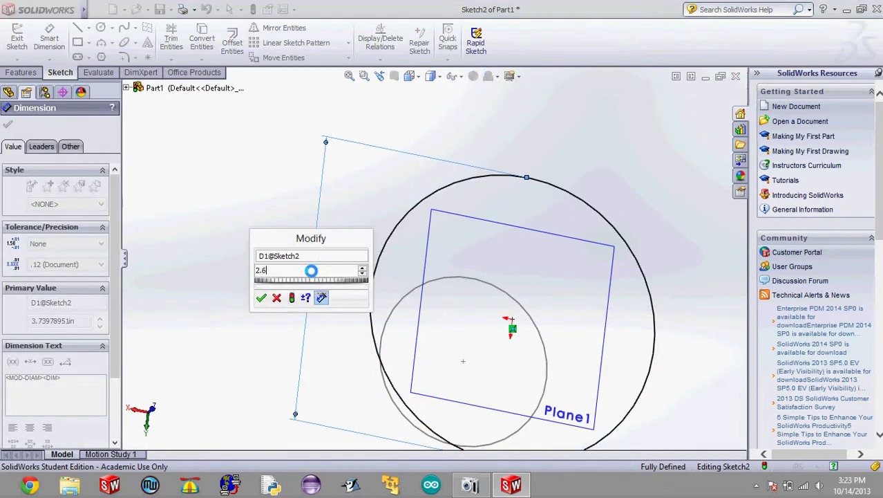
{"action": "key", "text": "Return"}
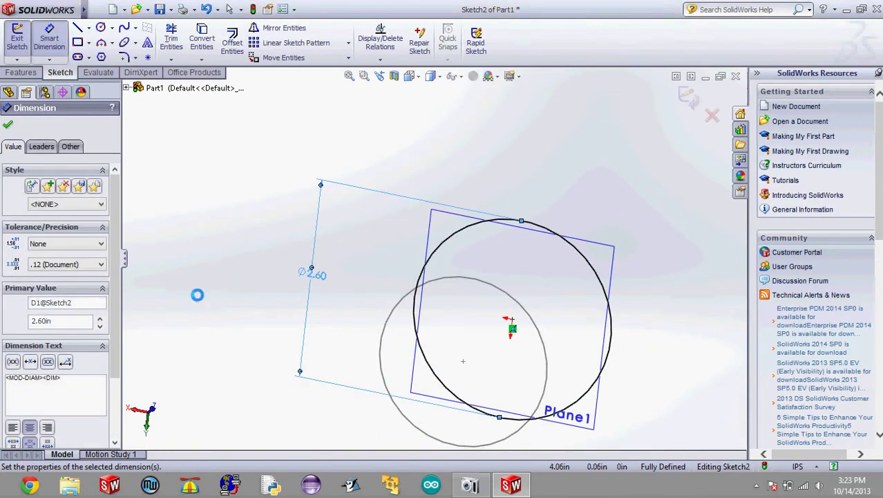
{"action": "mouse_move", "coordinate": [197, 294]}
{"action": "middle_mouse_down"}
{"action": "mouse_move", "coordinate": [222, 208]}
{"action": "mouse_move", "coordinate": [253, 222]}
{"action": "middle_mouse_up"}
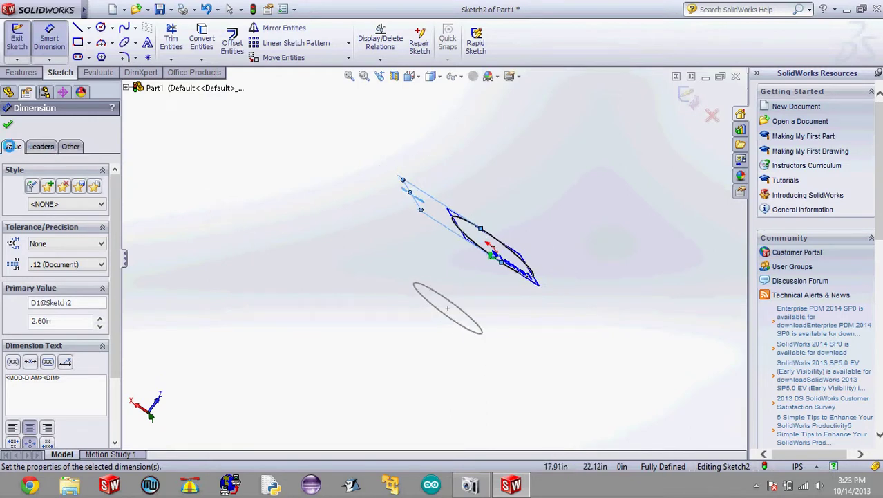
{"action": "left_click", "coordinate": [6, 123]}
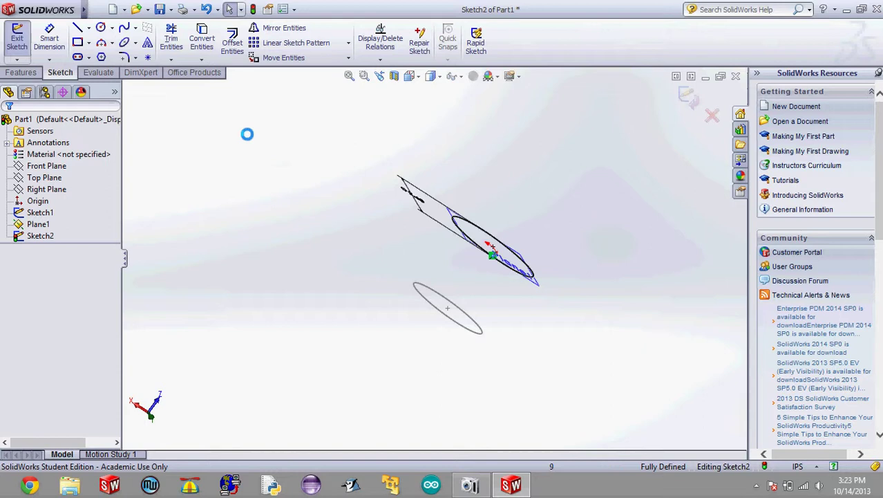
{"action": "middle_click_drag", "start_coordinate": [232, 122], "coordinate": [233, 164]}
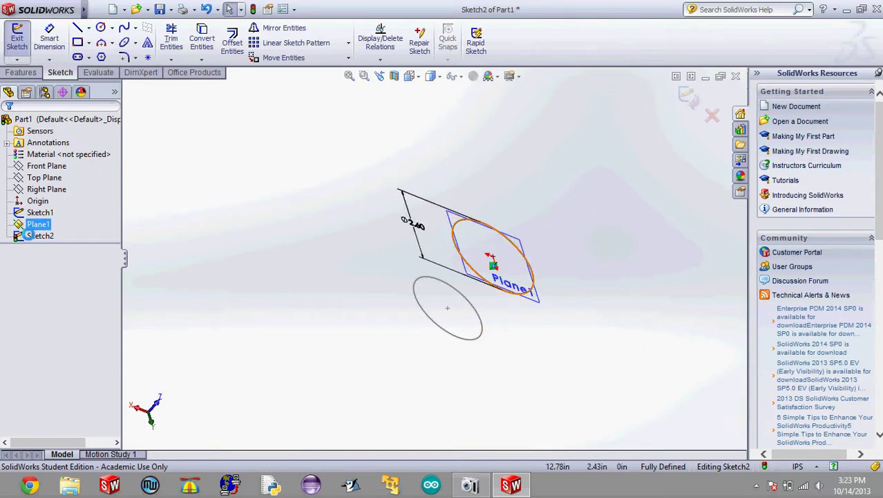
{"action": "left_click", "coordinate": [28, 235]}
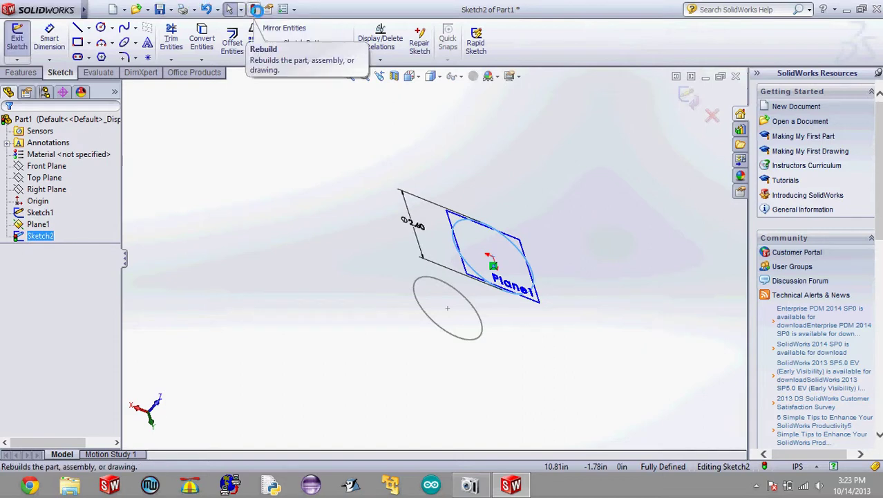
{"action": "left_click", "coordinate": [255, 9]}
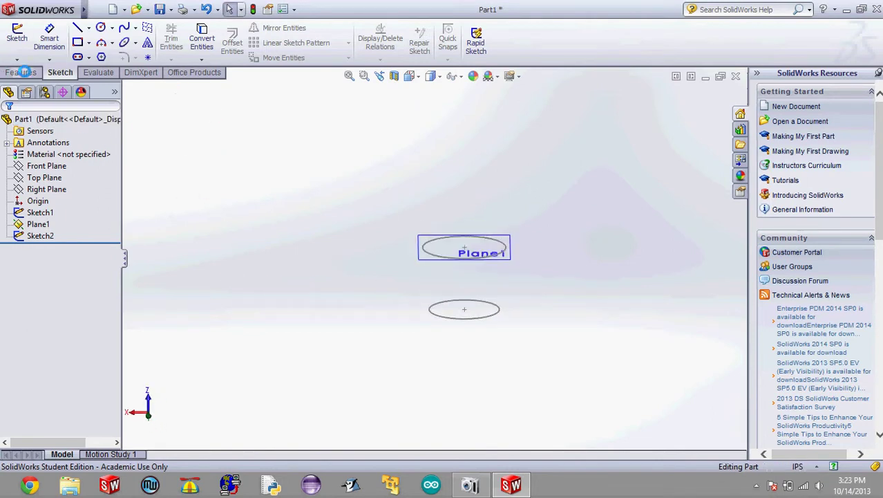
Create Loft1 between the Sketch1 and Sketch2 circles as a tapered solid.
{"action": "left_click", "coordinate": [24, 72]}
{"action": "left_click", "coordinate": [91, 42]}
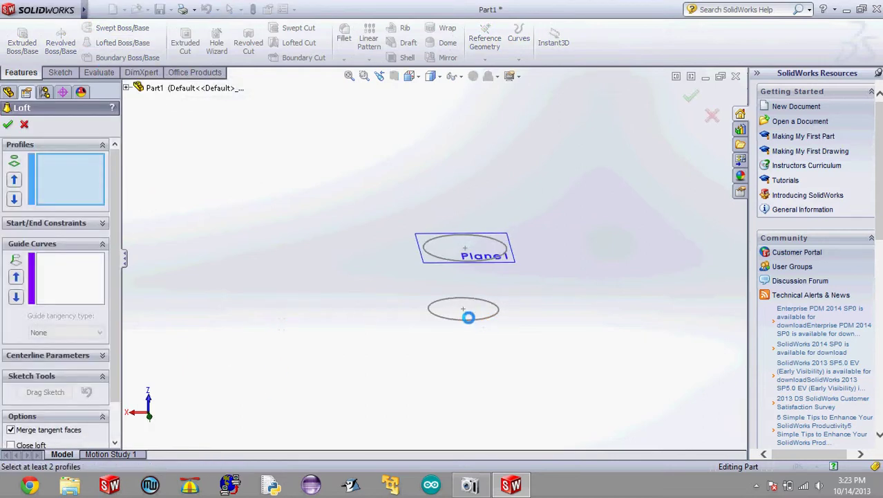
{"action": "left_click", "coordinate": [467, 320]}
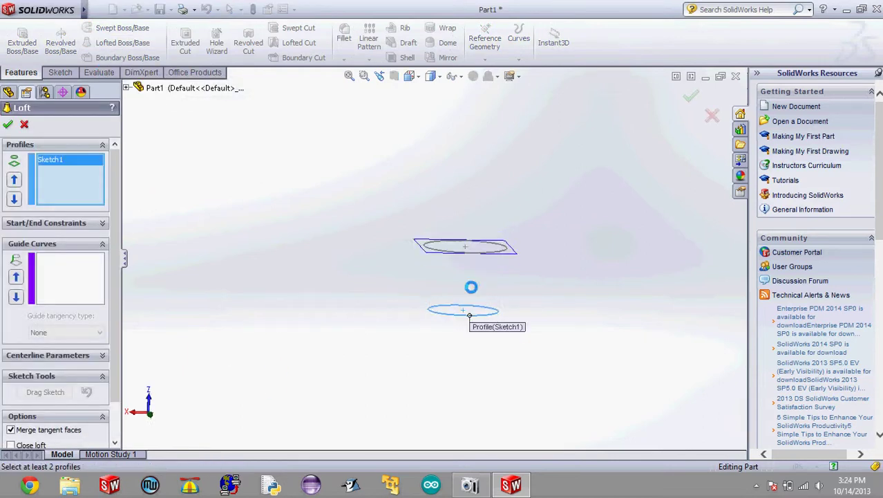
{"action": "left_click", "coordinate": [441, 236]}
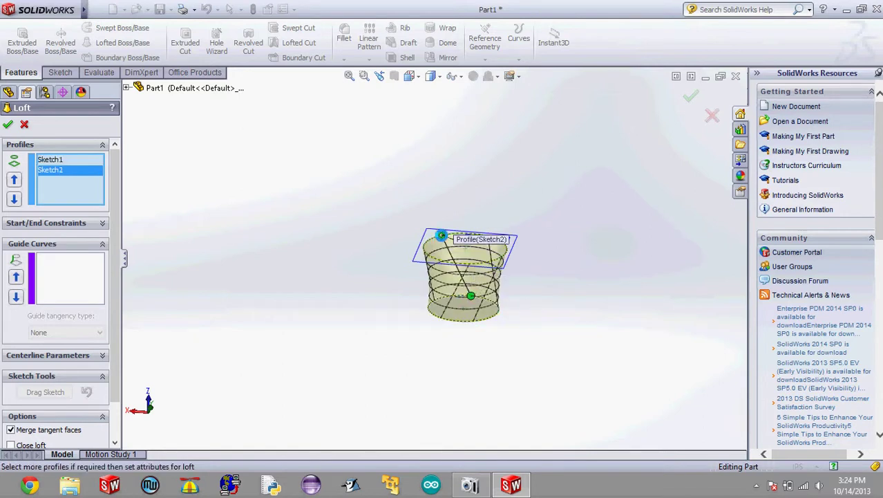
{"action": "middle_click_drag", "start_coordinate": [396, 273], "coordinate": [360, 178]}
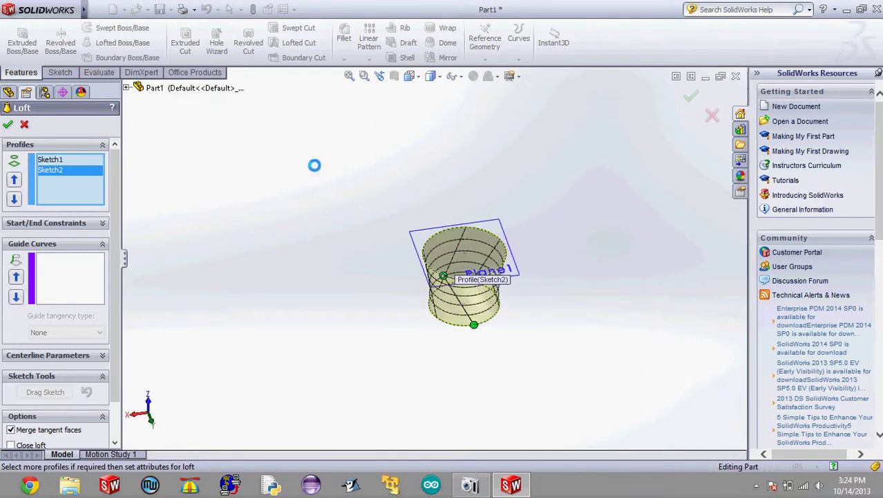
{"action": "mouse_move", "coordinate": [307, 206]}
{"action": "middle_mouse_down"}
{"action": "mouse_move", "coordinate": [300, 88]}
{"action": "mouse_move", "coordinate": [390, 138]}
{"action": "mouse_move", "coordinate": [446, 237]}
{"action": "mouse_move", "coordinate": [433, 279]}
{"action": "mouse_move", "coordinate": [398, 158]}
{"action": "mouse_move", "coordinate": [319, 158]}
{"action": "mouse_move", "coordinate": [352, 189]}
{"action": "middle_mouse_up"}
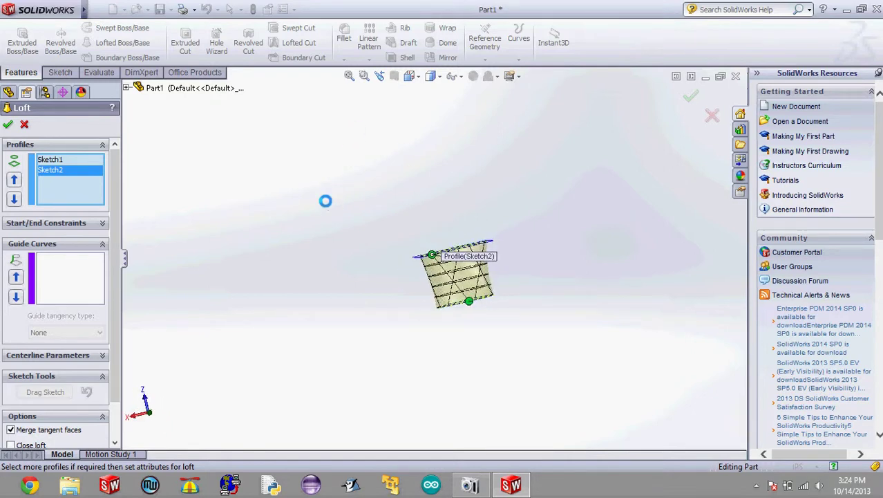
{"action": "mouse_move", "coordinate": [322, 238]}
{"action": "middle_mouse_down"}
{"action": "mouse_move", "coordinate": [341, 295]}
{"action": "mouse_move", "coordinate": [383, 313]}
{"action": "middle_mouse_up"}
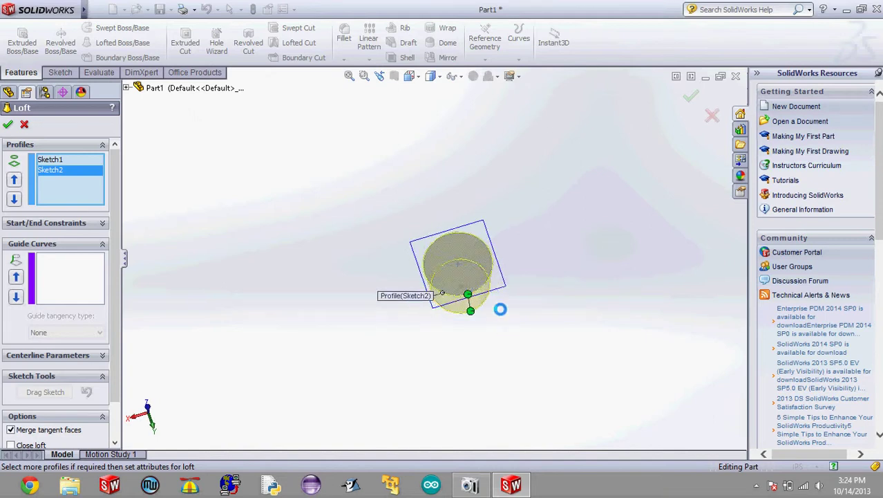
{"action": "mouse_move", "coordinate": [500, 309]}
{"action": "middle_mouse_down"}
{"action": "mouse_move", "coordinate": [495, 208]}
{"action": "mouse_move", "coordinate": [451, 152]}
{"action": "mouse_move", "coordinate": [386, 160]}
{"action": "mouse_move", "coordinate": [365, 123]}
{"action": "mouse_move", "coordinate": [397, 234]}
{"action": "mouse_move", "coordinate": [417, 211]}
{"action": "mouse_move", "coordinate": [533, 297]}
{"action": "mouse_move", "coordinate": [504, 331]}
{"action": "middle_mouse_up"}
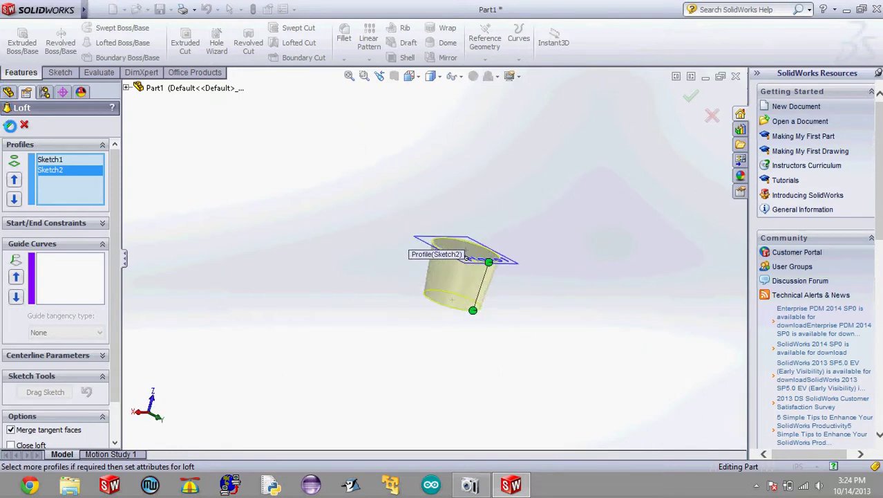
{"action": "key", "text": "Return"}
{"action": "middle_click_drag", "start_coordinate": [371, 302], "coordinate": [462, 258]}
Sketch a 2.55 in diameter circle at the origin on the loft's top face.
{"action": "left_click", "coordinate": [462, 258]}
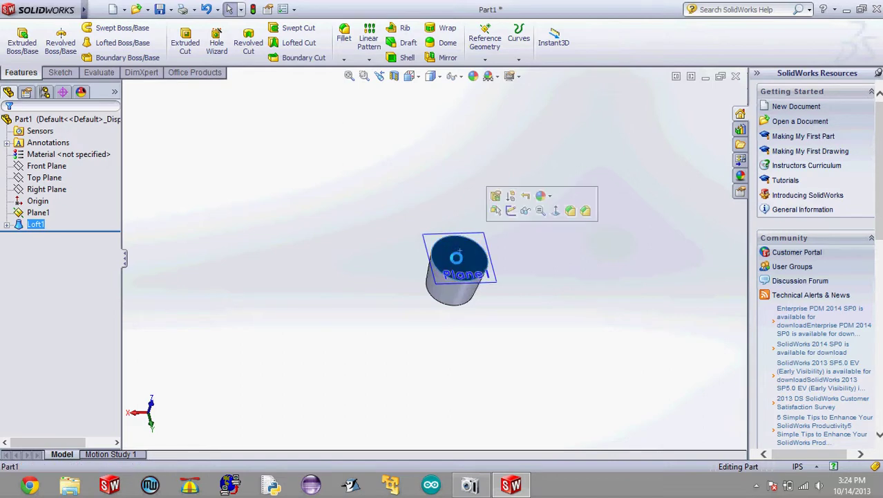
{"action": "left_click", "coordinate": [60, 73]}
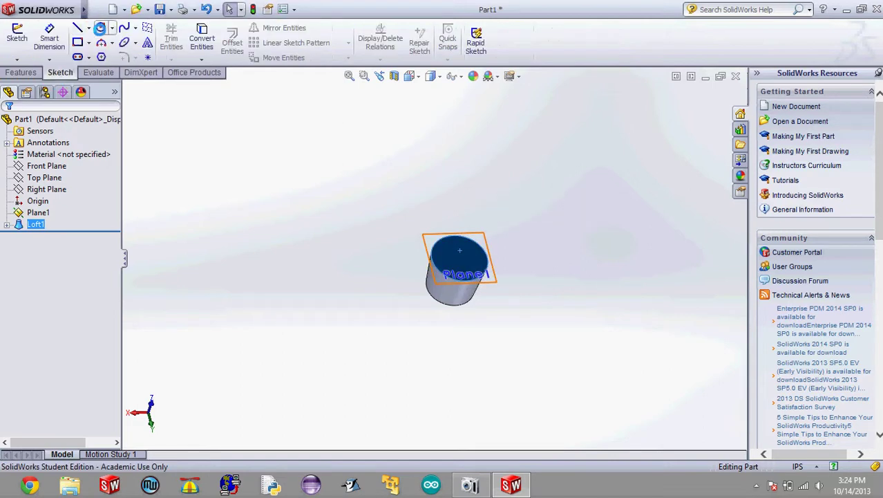
{"action": "left_click", "coordinate": [101, 28]}
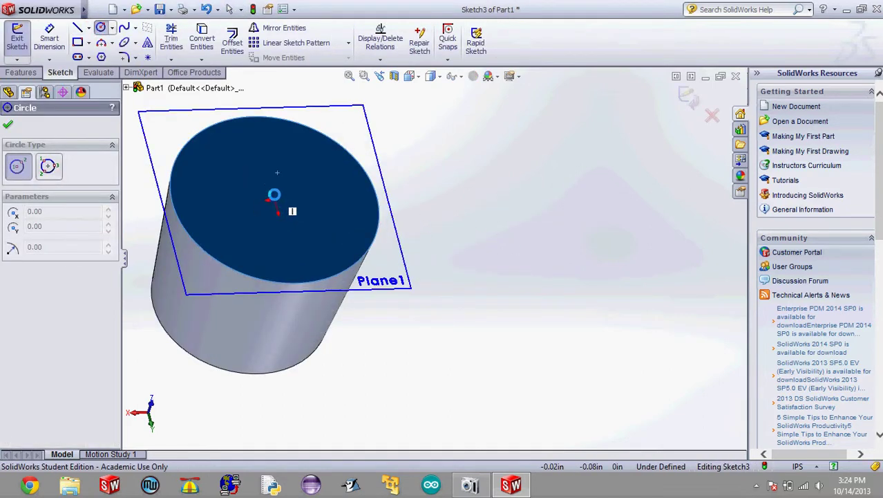
{"action": "left_click", "coordinate": [273, 200]}
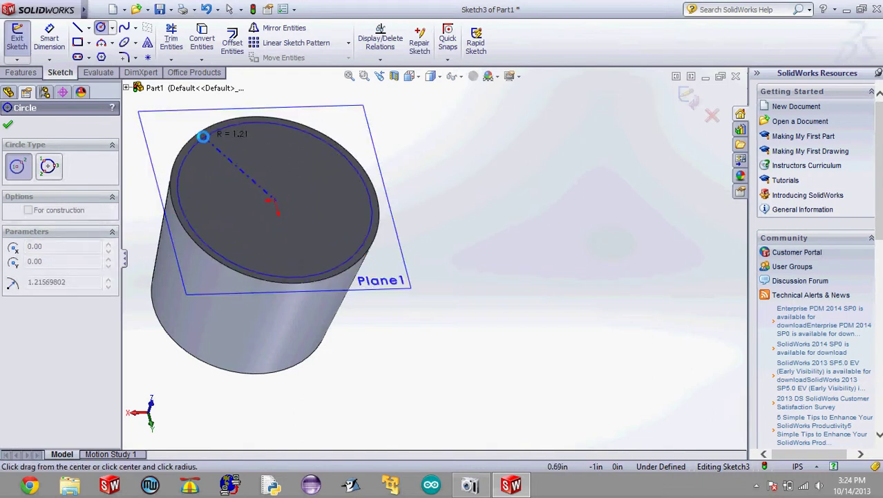
{"action": "left_click", "coordinate": [204, 137]}
{"action": "left_click", "coordinate": [49, 38]}
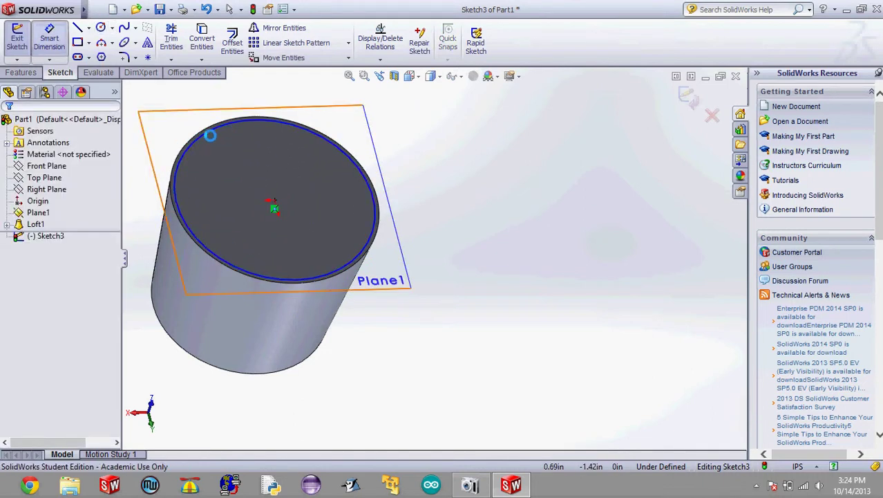
{"action": "left_click", "coordinate": [205, 134]}
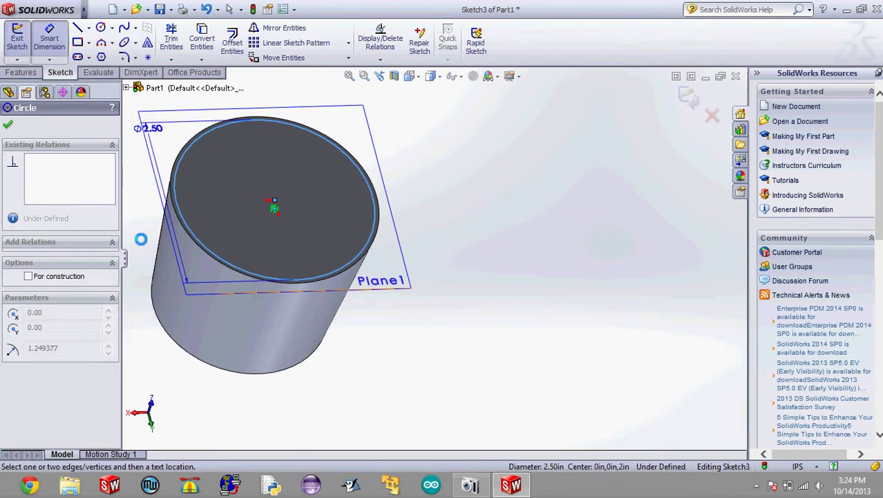
{"action": "left_click", "coordinate": [138, 218]}
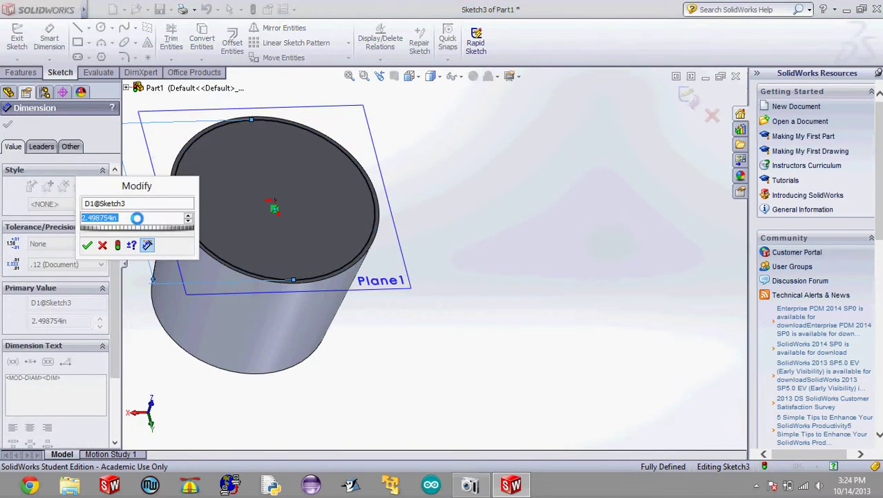
{"action": "type", "text": "2.55"}
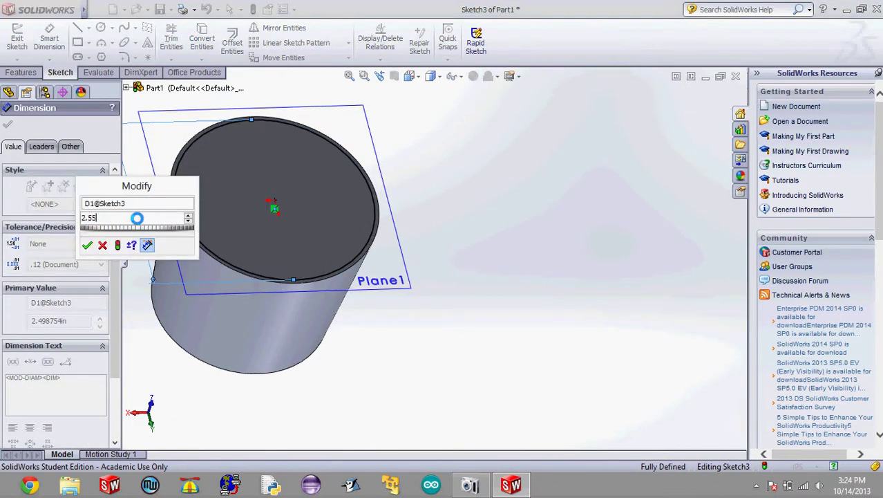
{"action": "key", "text": "Return"}
{"action": "scroll", "coordinate": [312, 332], "scroll_direction": "up", "scroll_amount": 3}
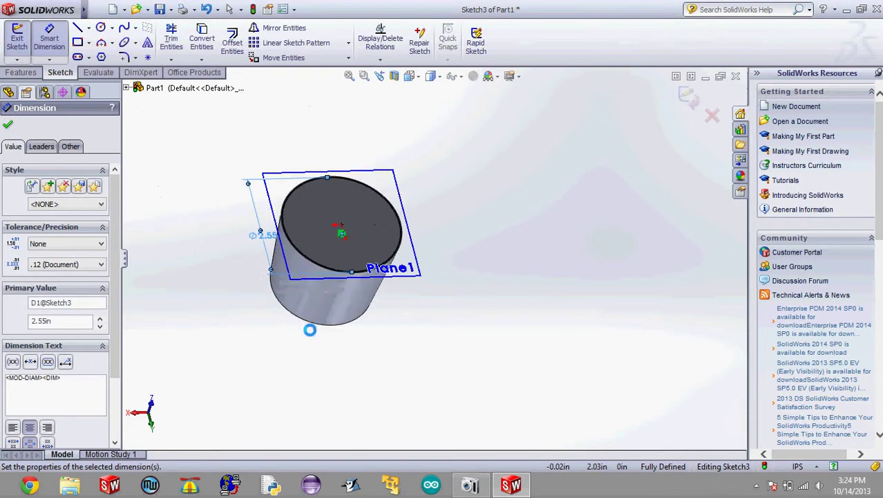
{"action": "left_click", "coordinate": [8, 125]}
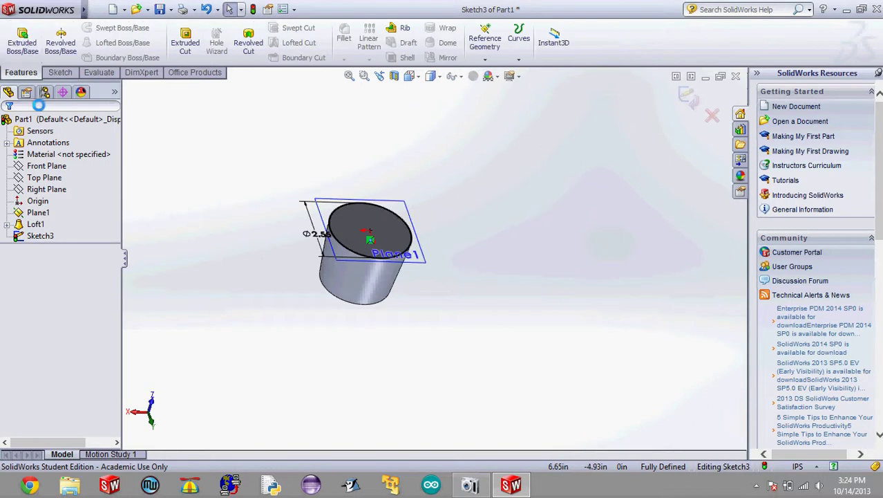
Extrude the circle 1.00 in as a boss.
{"action": "left_click", "coordinate": [23, 40]}
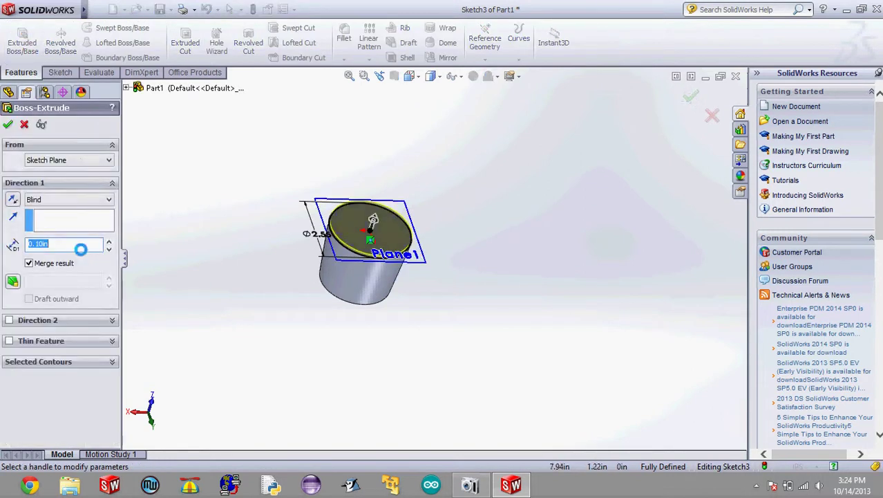
{"action": "type", "text": "1"}
{"action": "key", "text": "Return"}
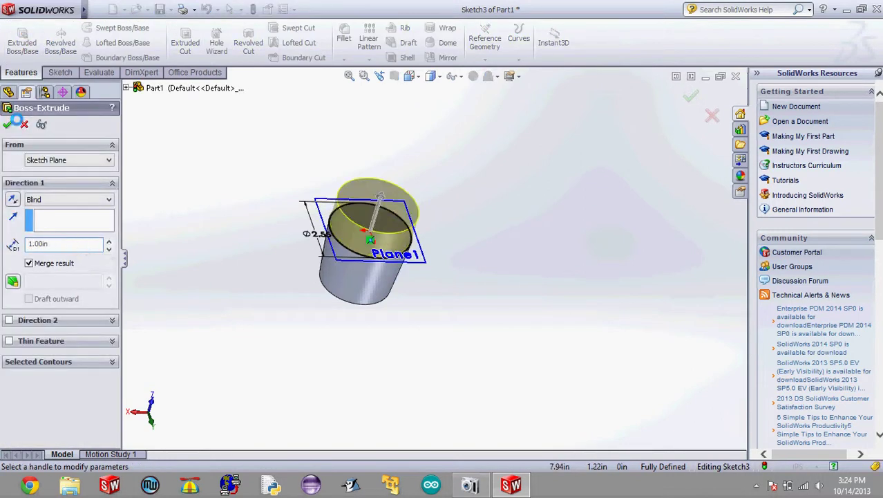
{"action": "left_click", "coordinate": [11, 124]}
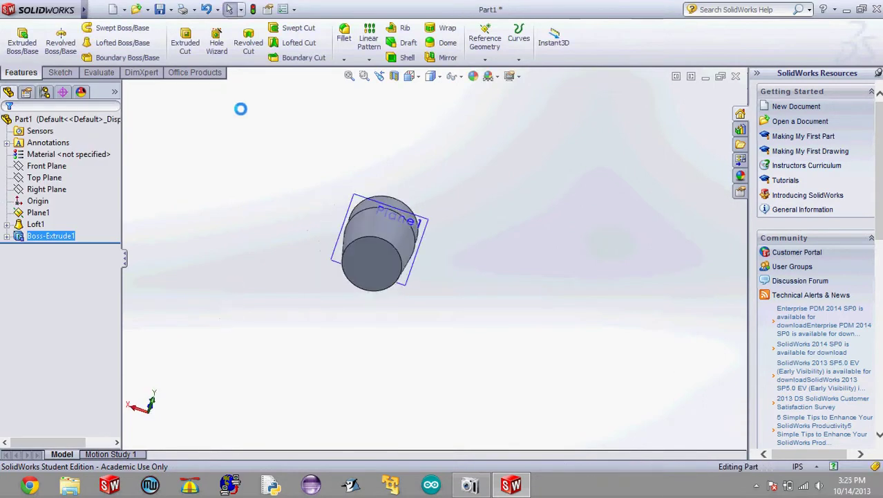
Sketch a circle centred on the origin on the loft's bottom end face.
{"action": "left_click", "coordinate": [376, 258]}
{"action": "middle_click_drag", "start_coordinate": [289, 140], "coordinate": [300, 248]}
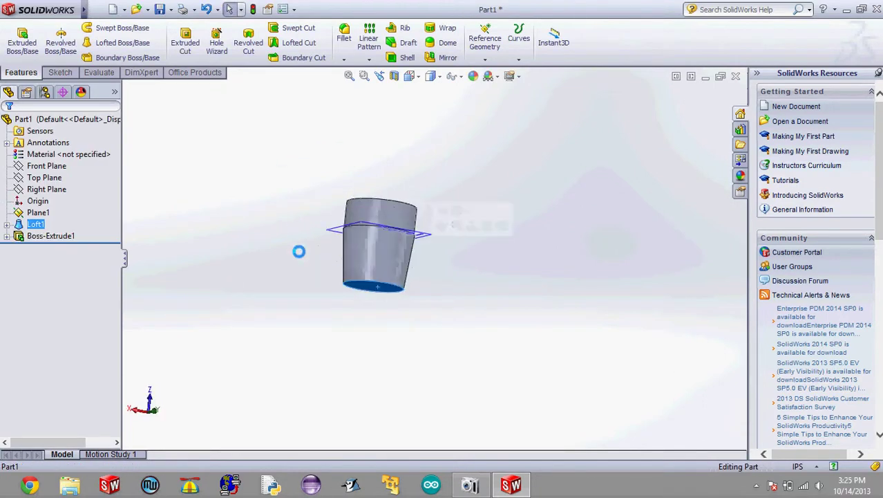
{"action": "left_click", "coordinate": [61, 72]}
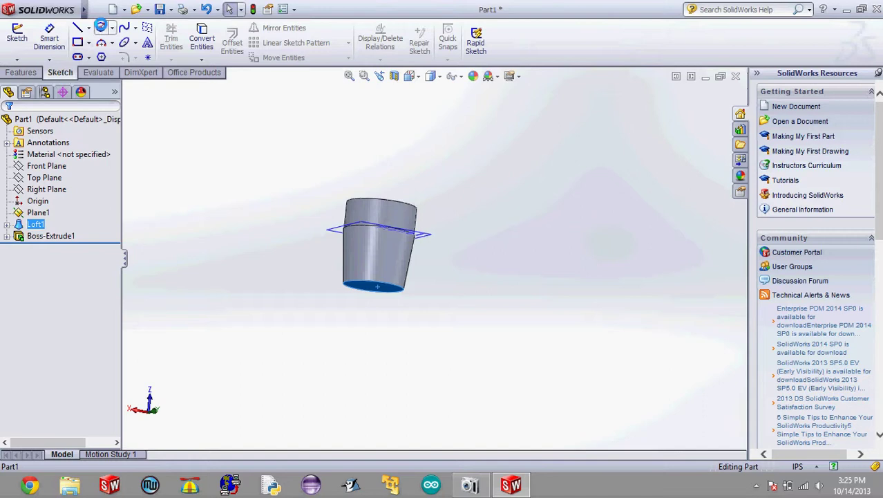
{"action": "left_click", "coordinate": [101, 26]}
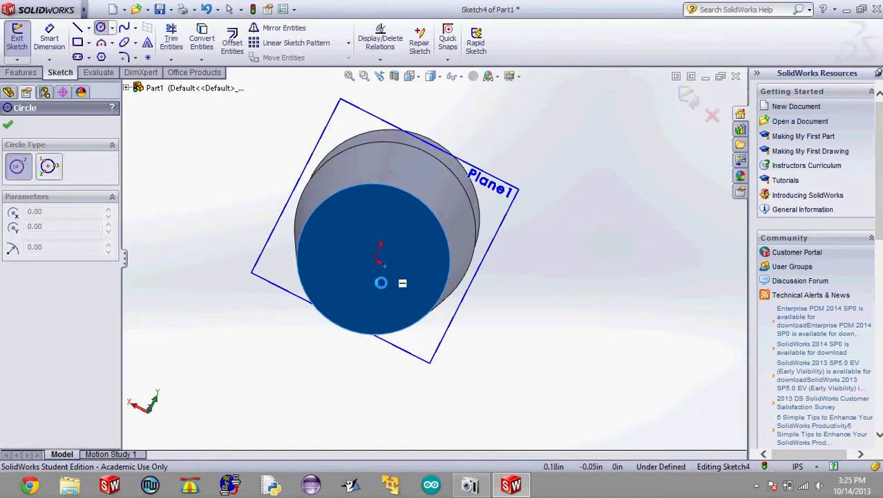
{"action": "left_click", "coordinate": [375, 258]}
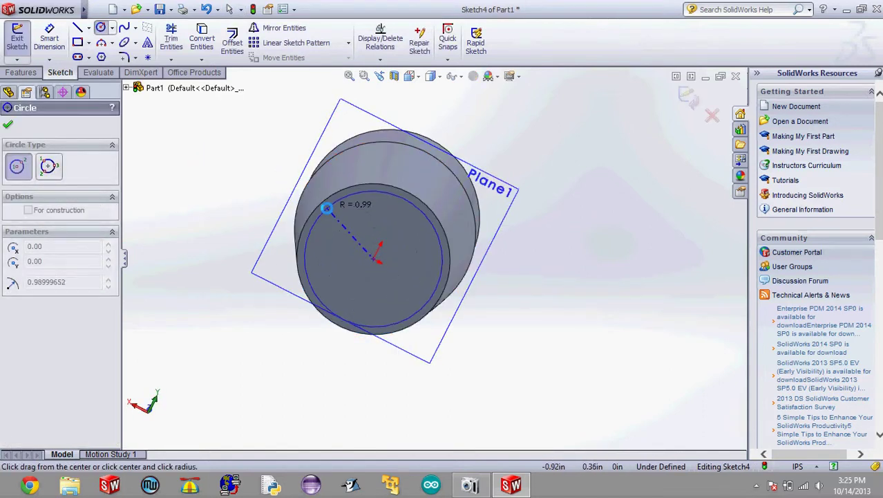
{"action": "left_click", "coordinate": [326, 206]}
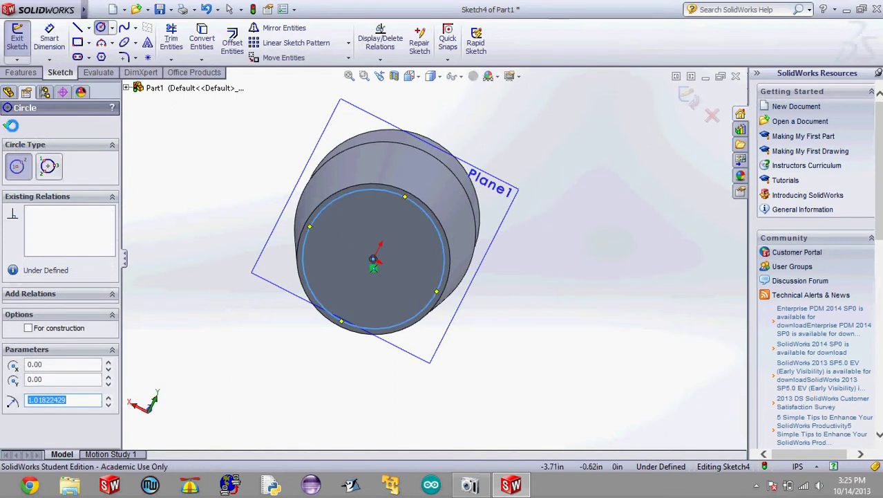
{"action": "key", "text": "Escape"}
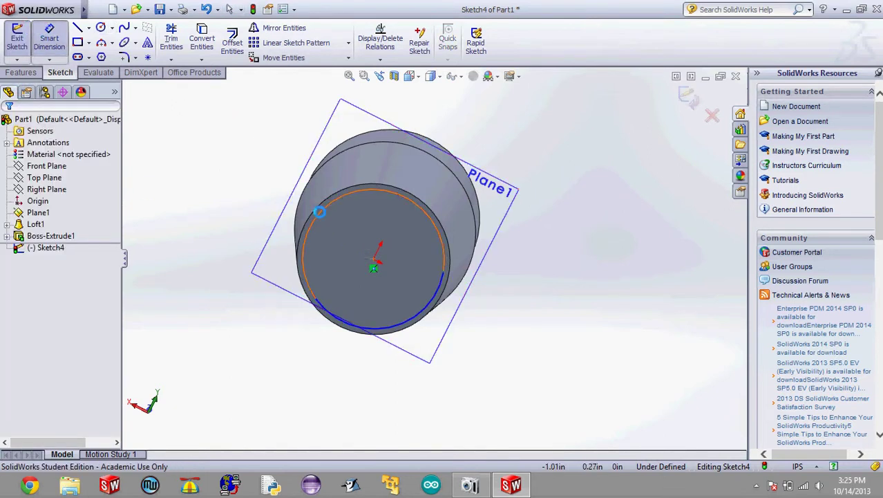
Dimension the circle to 2.15 in diameter and extrude it as Boss-Extrude2.
{"action": "left_click", "coordinate": [311, 206]}
{"action": "left_click", "coordinate": [242, 176]}
{"action": "type", "text": "2.15"}
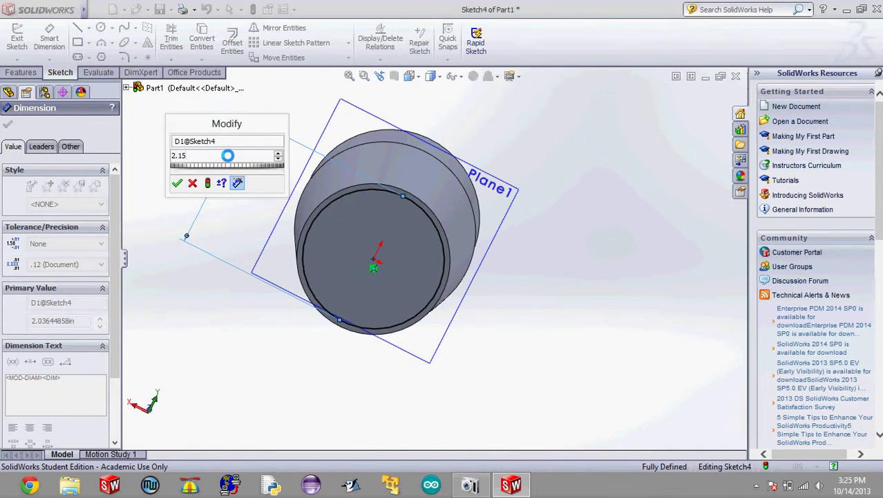
{"action": "key", "text": "Return"}
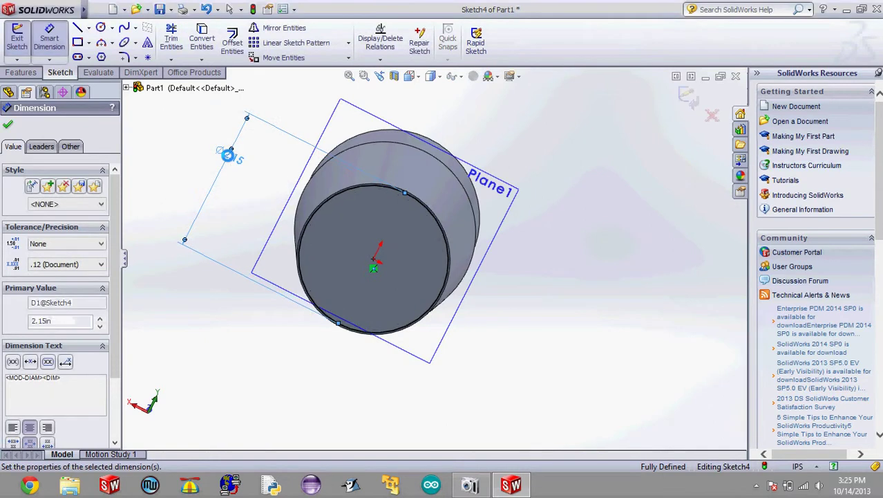
{"action": "left_click", "coordinate": [7, 124]}
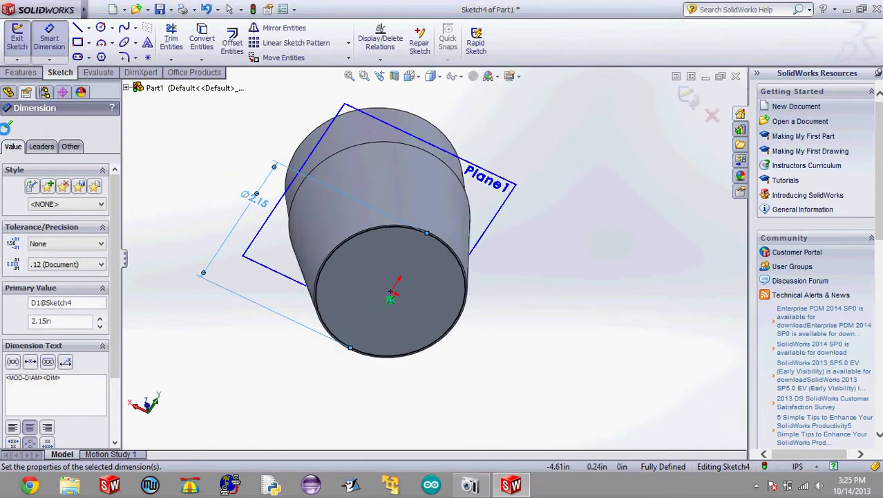
{"action": "left_click", "coordinate": [21, 72]}
{"action": "left_click", "coordinate": [22, 42]}
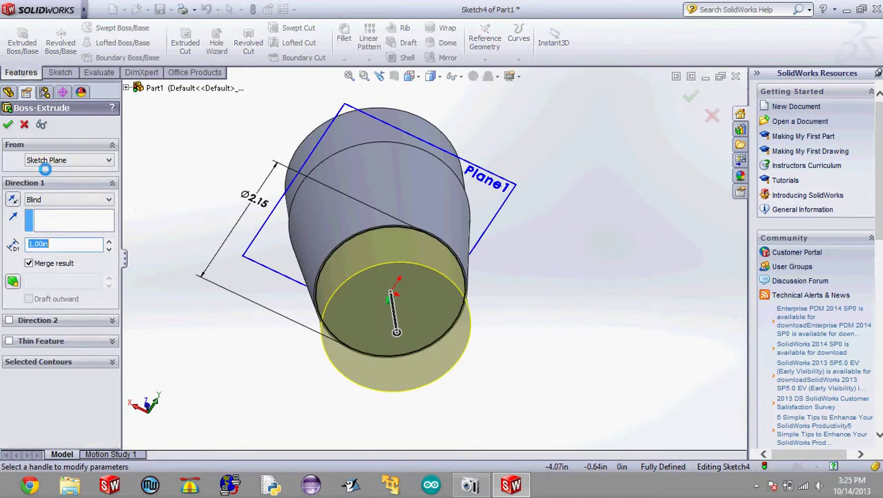
{"action": "left_click", "coordinate": [6, 123]}
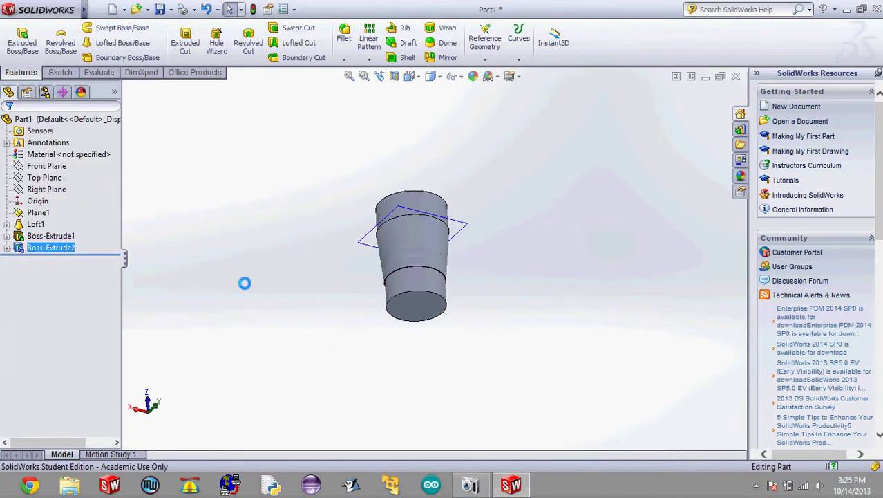
Shell the part to 0.05 in walls, removing both the top and bottom faces.
{"action": "middle_click_drag", "start_coordinate": [283, 378], "coordinate": [500, 245]}
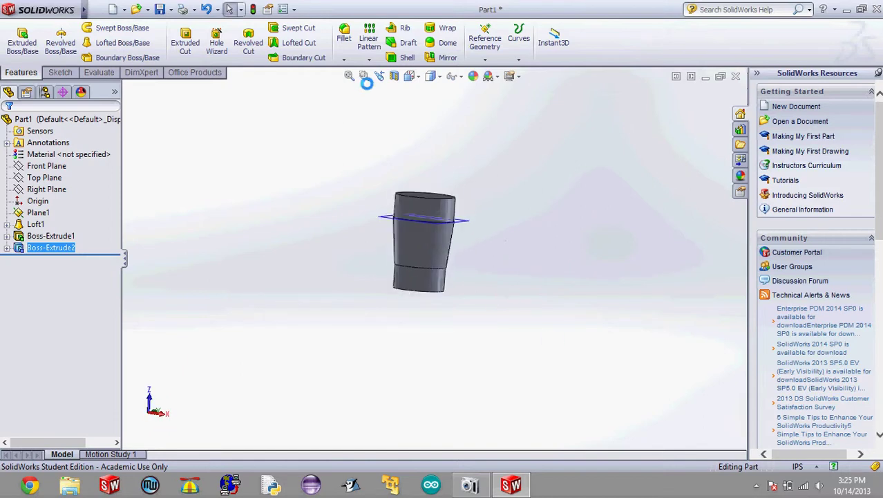
{"action": "left_click", "coordinate": [407, 58]}
{"action": "middle_click_drag", "start_coordinate": [448, 150], "coordinate": [452, 185]}
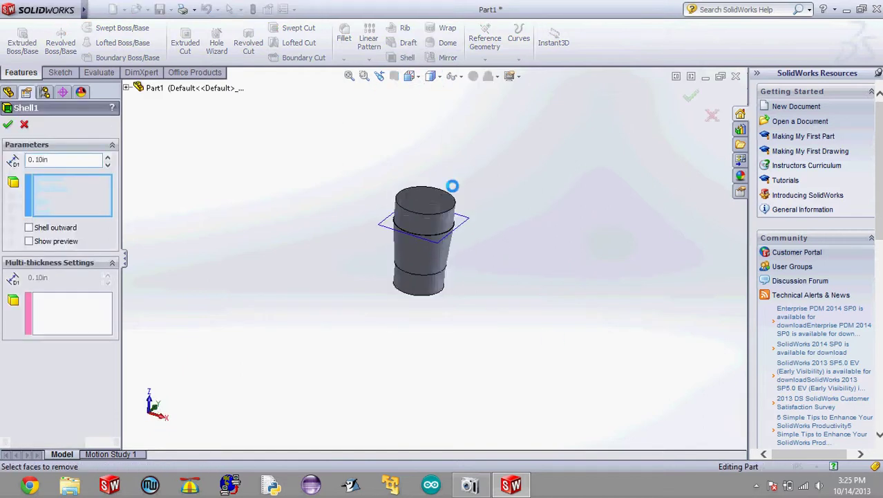
{"action": "left_click", "coordinate": [435, 208]}
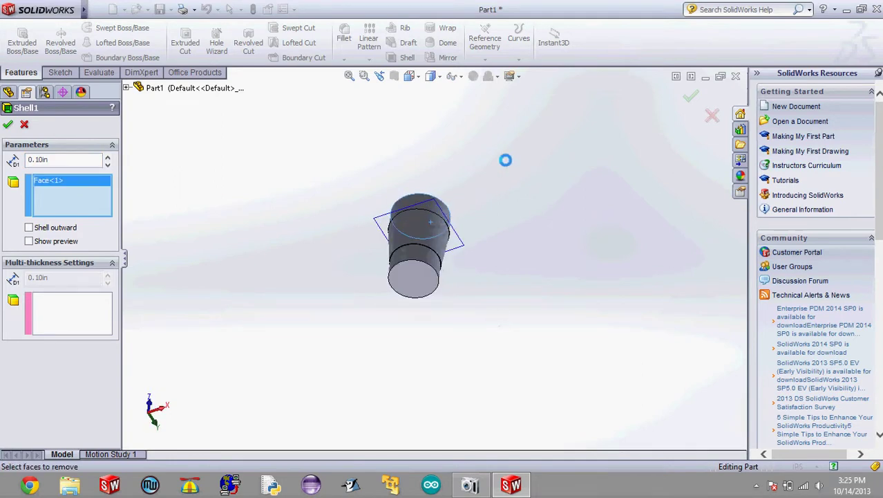
{"action": "left_click", "coordinate": [411, 260]}
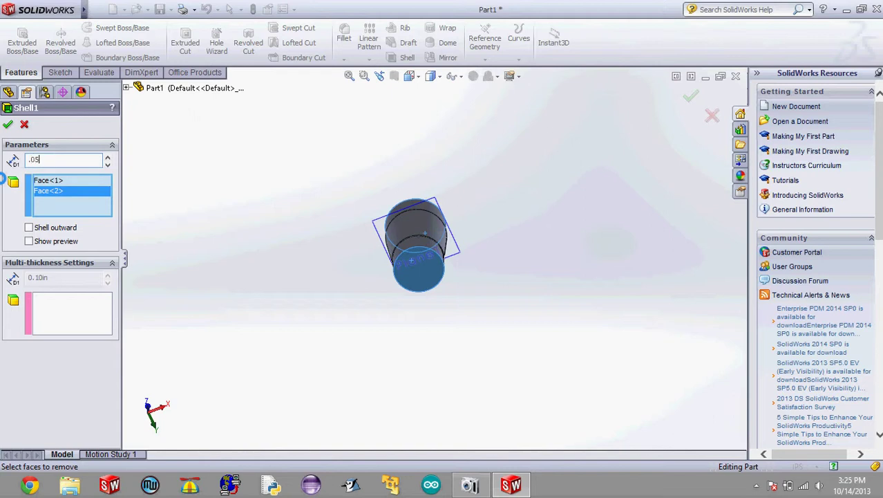
{"action": "left_click", "coordinate": [9, 128]}
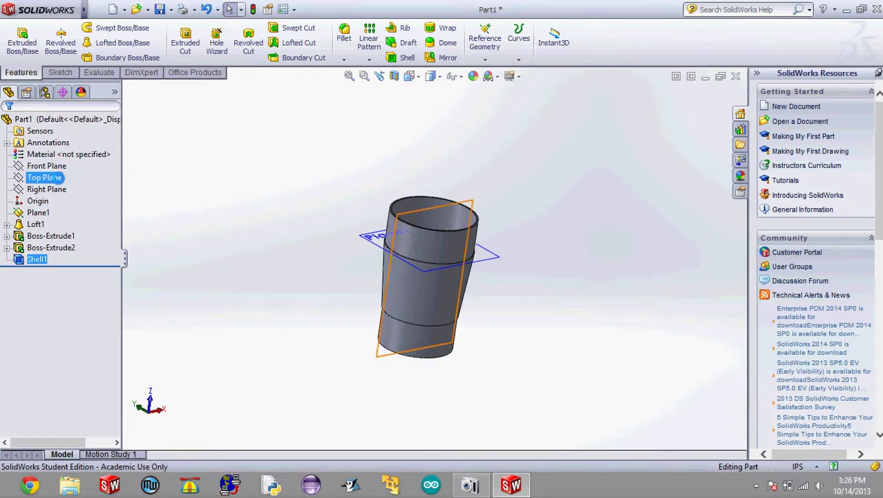
Add Plane2 parallel to the Top Plane at a 1.40 in offset.
{"action": "left_click", "coordinate": [44, 178]}
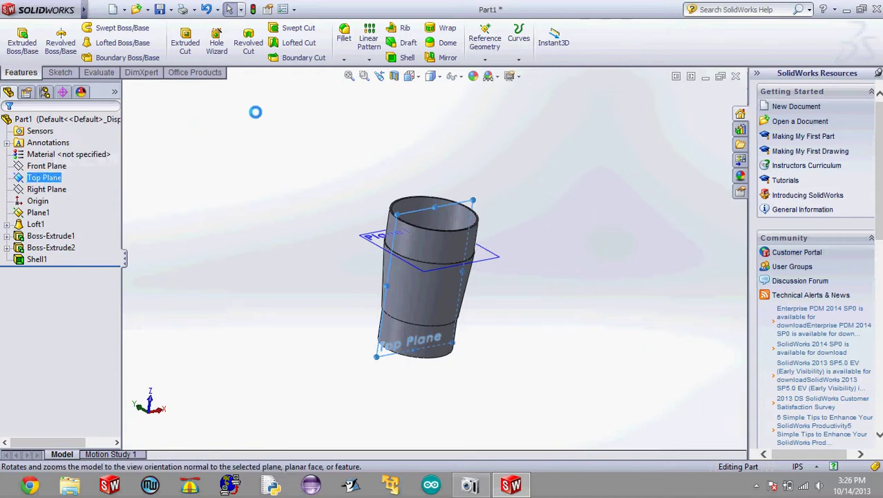
{"action": "left_click", "coordinate": [497, 48]}
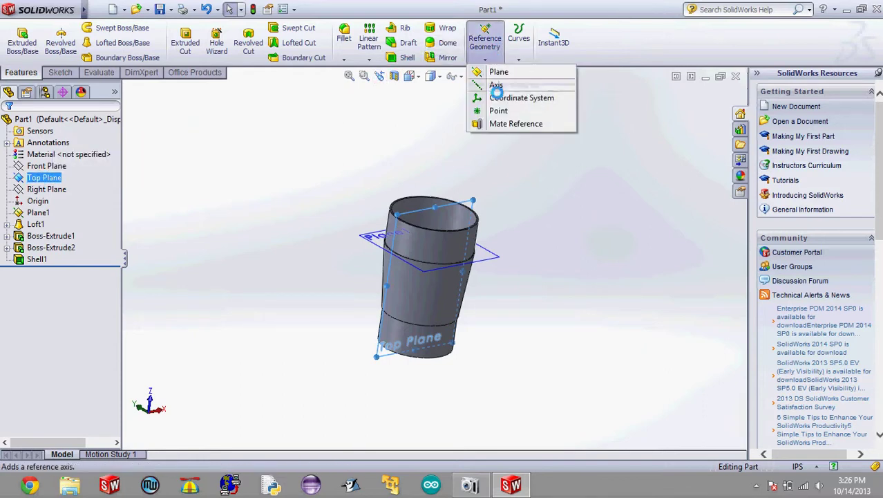
{"action": "left_click", "coordinate": [499, 72]}
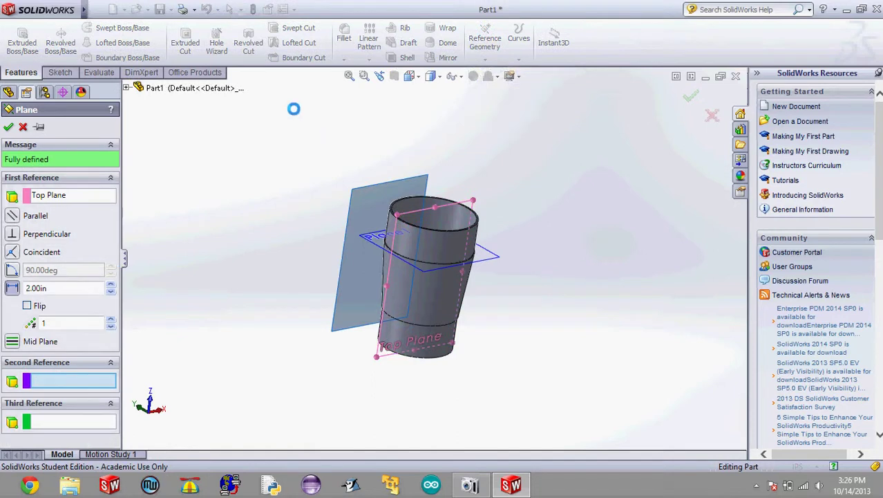
{"action": "middle_click_drag", "start_coordinate": [276, 117], "coordinate": [419, 320]}
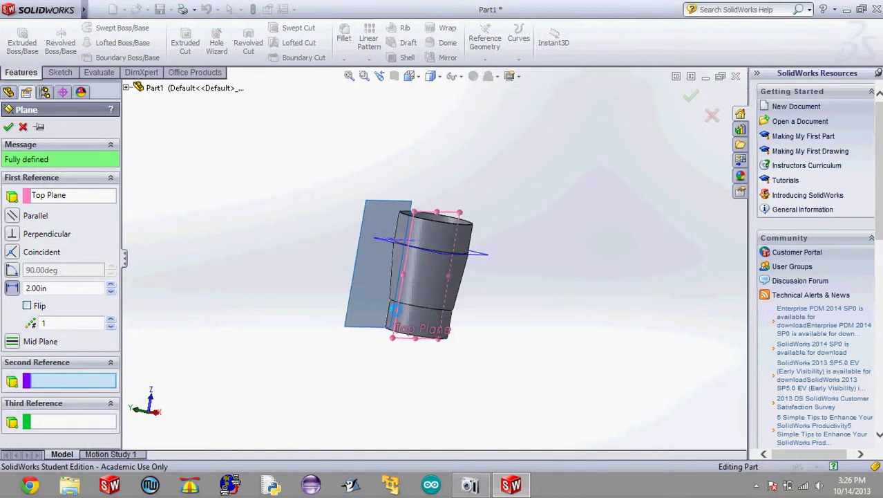
{"action": "middle_click_drag", "start_coordinate": [340, 260], "coordinate": [176, 278]}
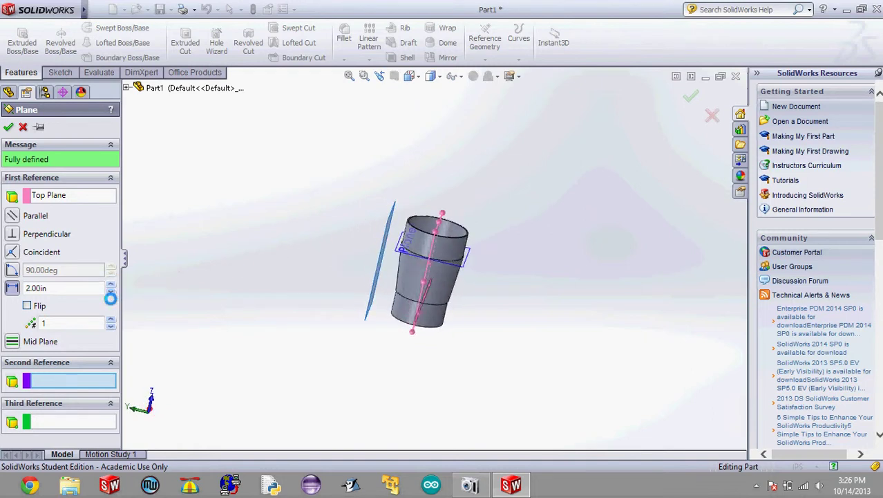
{"action": "left_click_drag", "start_coordinate": [110, 293], "coordinate": [110, 291]}
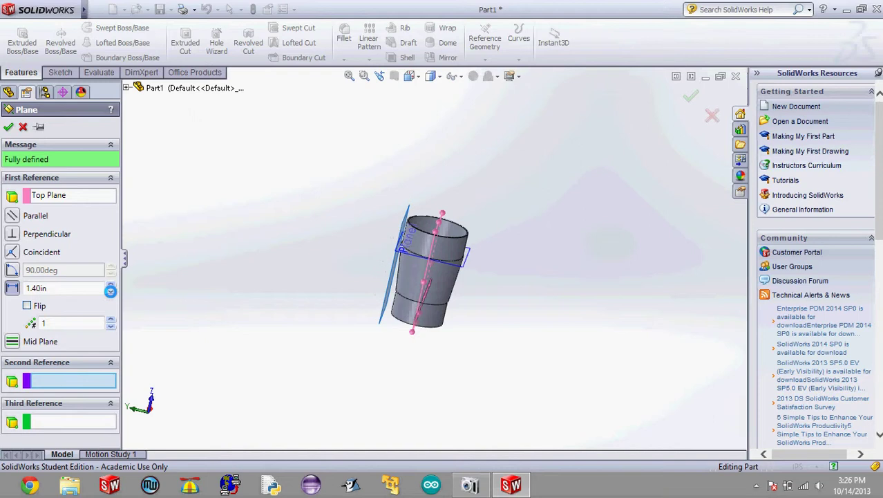
{"action": "middle_click_drag", "start_coordinate": [226, 260], "coordinate": [118, 284]}
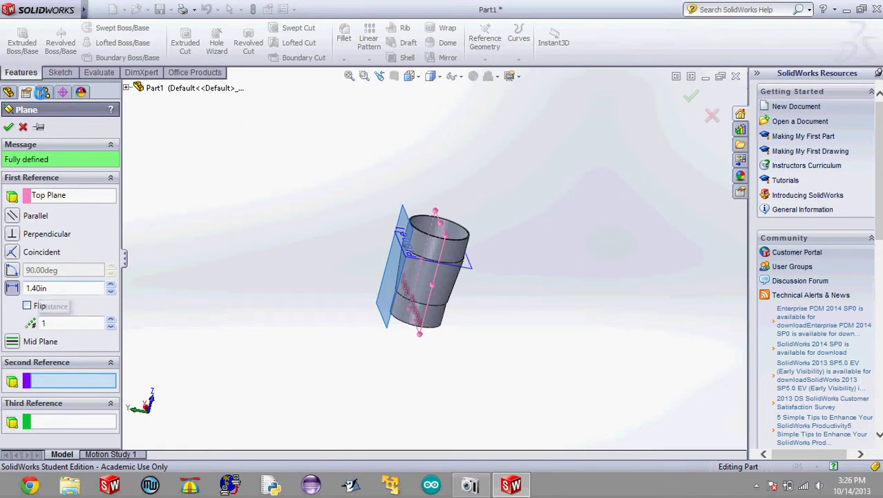
{"action": "left_click", "coordinate": [8, 127]}
{"action": "middle_click_drag", "start_coordinate": [275, 124], "coordinate": [313, 256]}
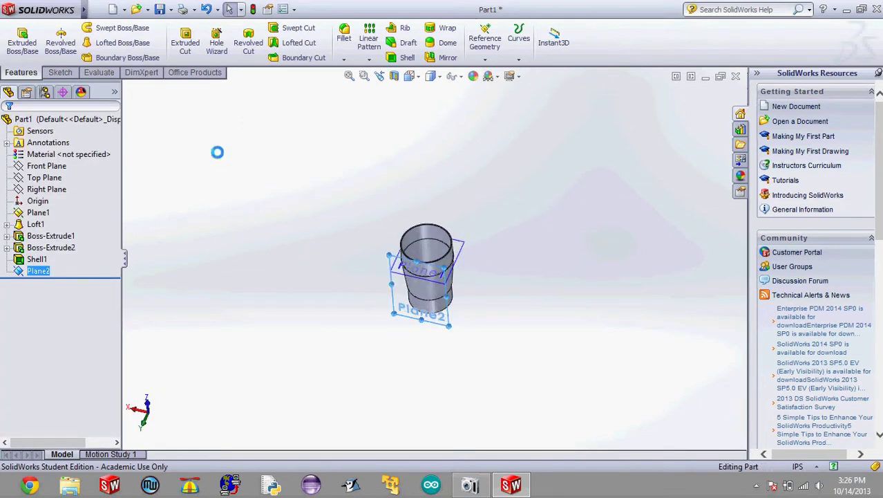
Sketch a small hole circle on Plane2 near the top of the part.
{"action": "left_click", "coordinate": [74, 72]}
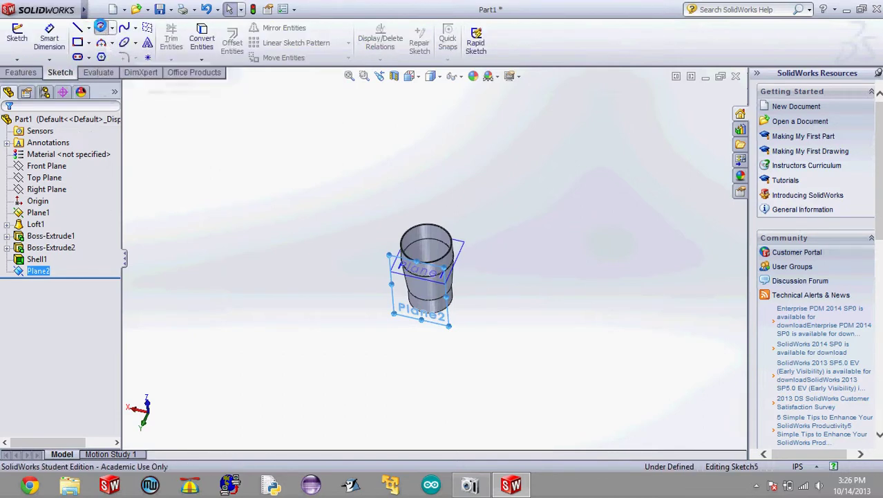
{"action": "left_click", "coordinate": [100, 26]}
{"action": "scroll", "coordinate": [375, 237], "scroll_direction": "down", "scroll_amount": 3}
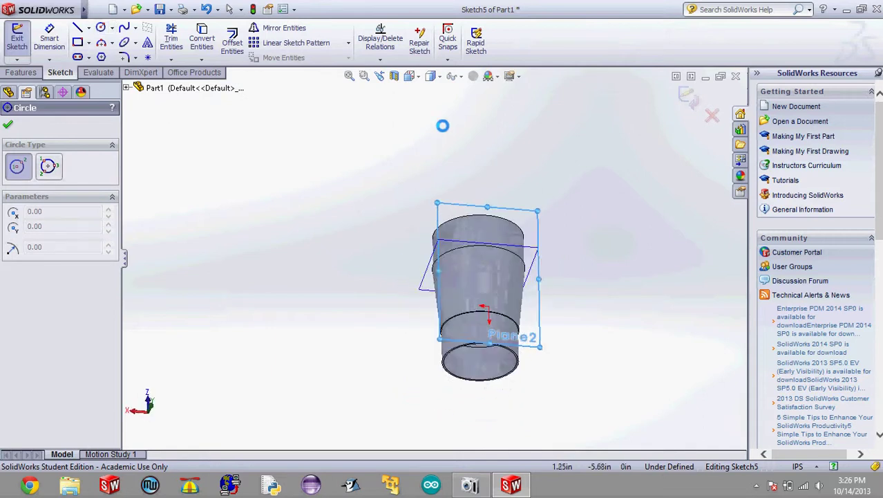
{"action": "scroll", "coordinate": [474, 403], "scroll_direction": "down", "scroll_amount": 3}
{"action": "scroll", "coordinate": [477, 260], "scroll_direction": "up", "scroll_amount": 3}
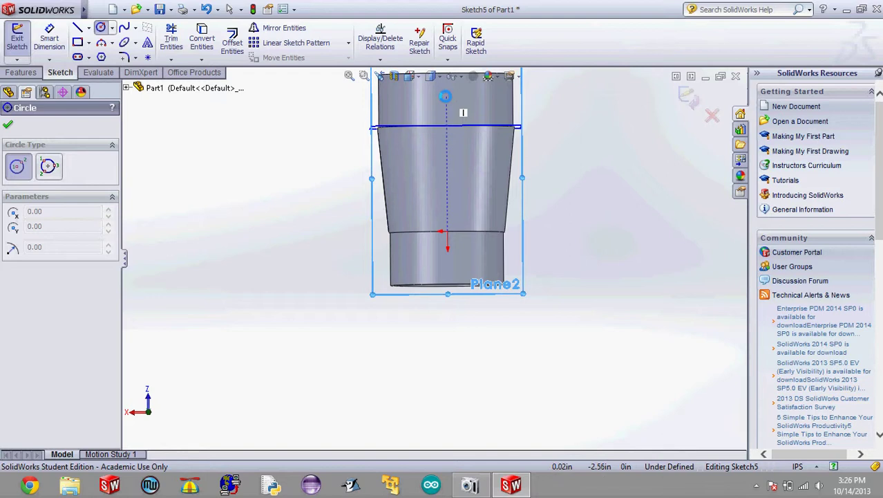
{"action": "left_click", "coordinate": [447, 97]}
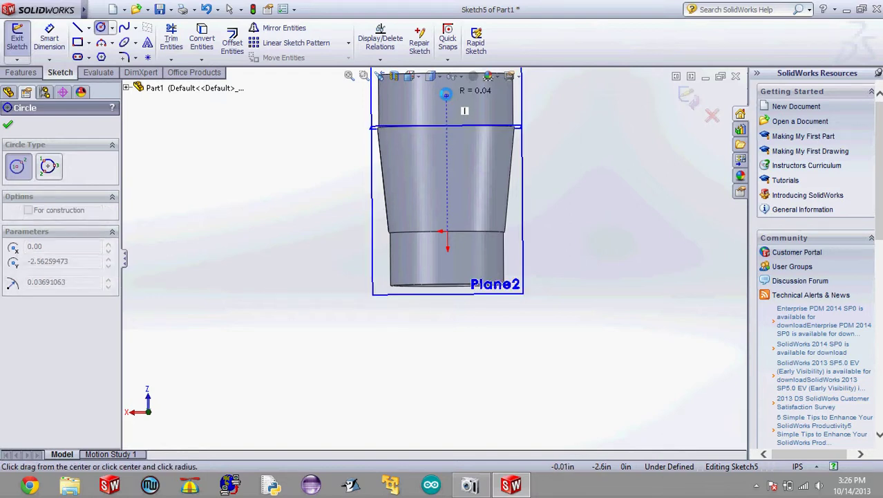
{"action": "left_click", "coordinate": [438, 94]}
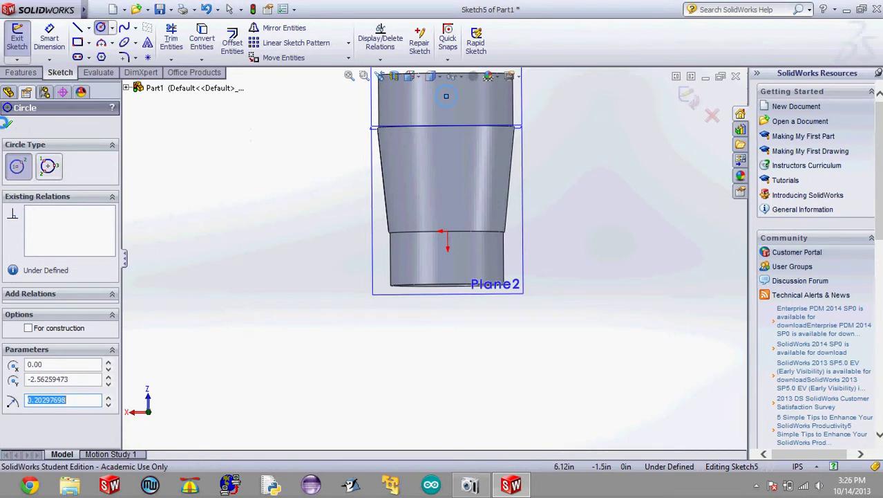
{"action": "left_click", "coordinate": [8, 121]}
Dimension the hole circle to 0.50 in diameter.
{"action": "left_click", "coordinate": [49, 38]}
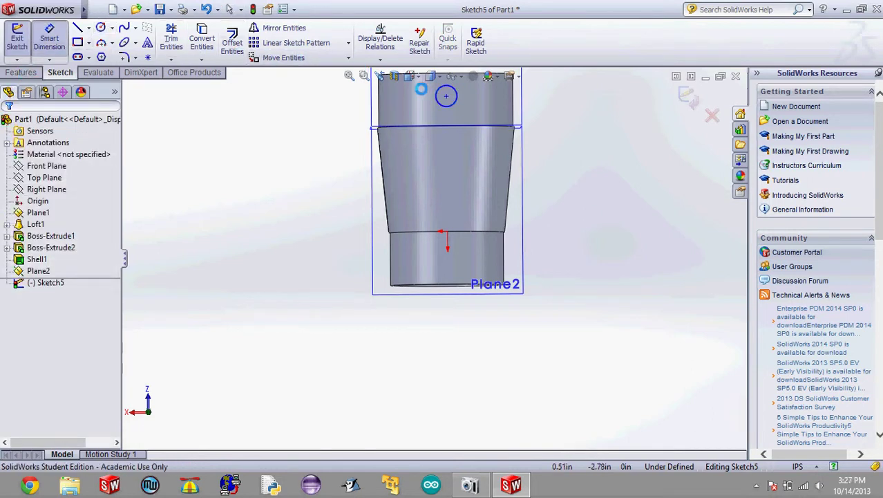
{"action": "scroll", "coordinate": [428, 97], "scroll_direction": "up", "scroll_amount": 2}
{"action": "left_click", "coordinate": [436, 149]}
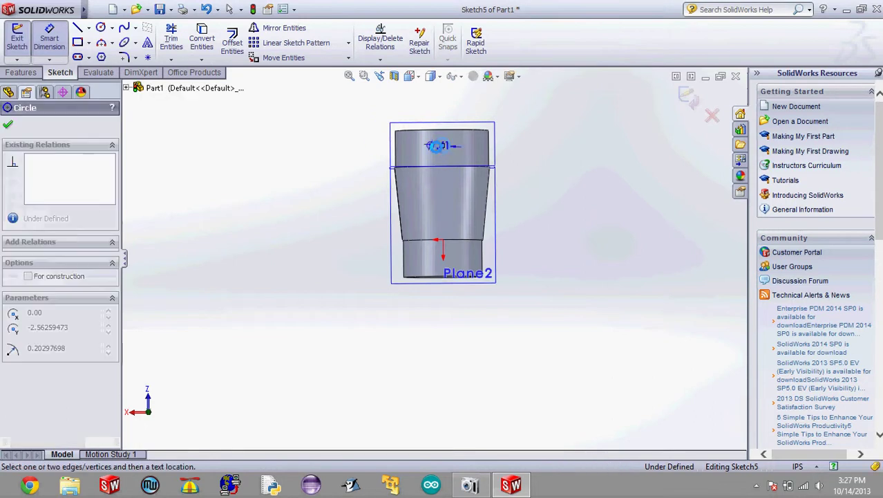
{"action": "left_click", "coordinate": [350, 145]}
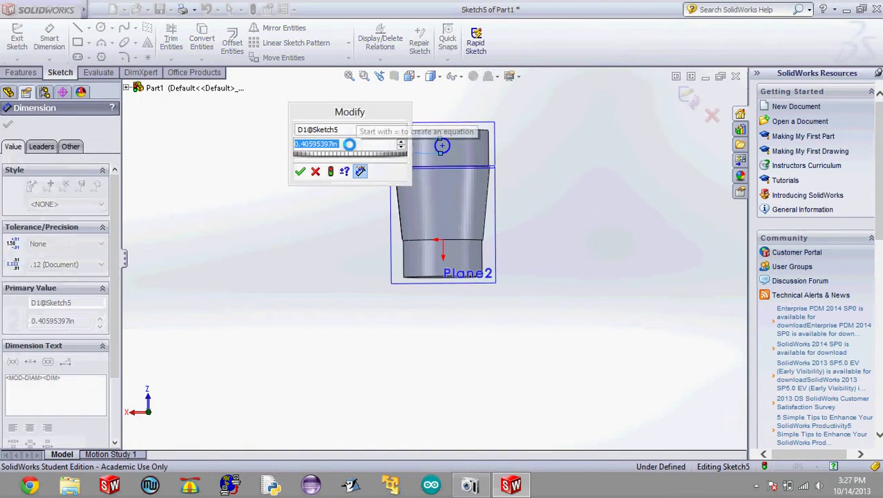
{"action": "type", "text": ".5"}
{"action": "key", "text": "Return"}
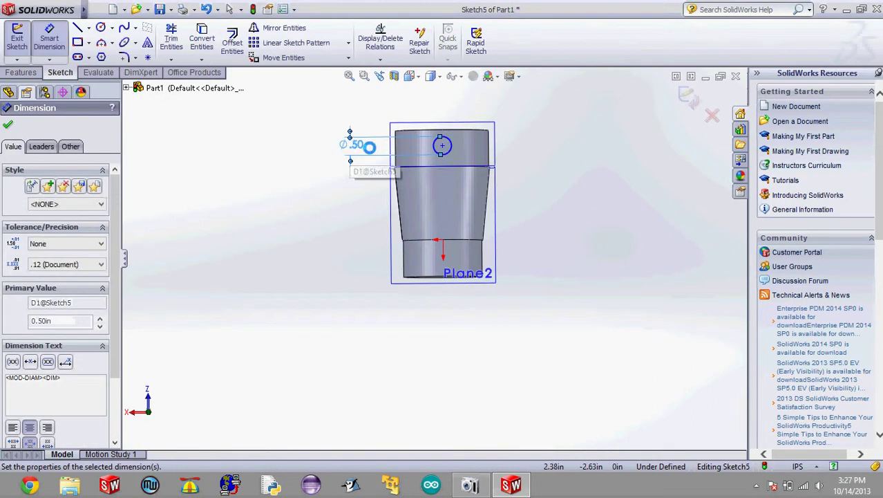
Dimension the hole centre 2.50 in from the lower shoulder line.
{"action": "left_click", "coordinate": [441, 145]}
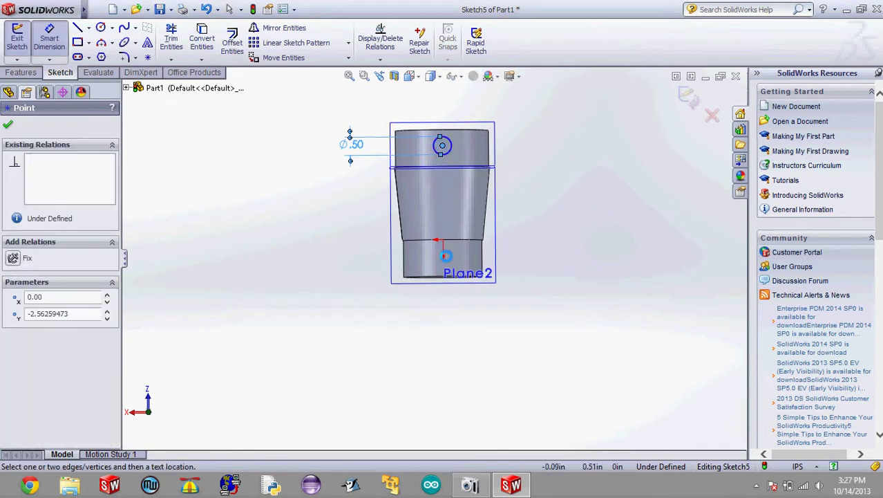
{"action": "left_click", "coordinate": [442, 239]}
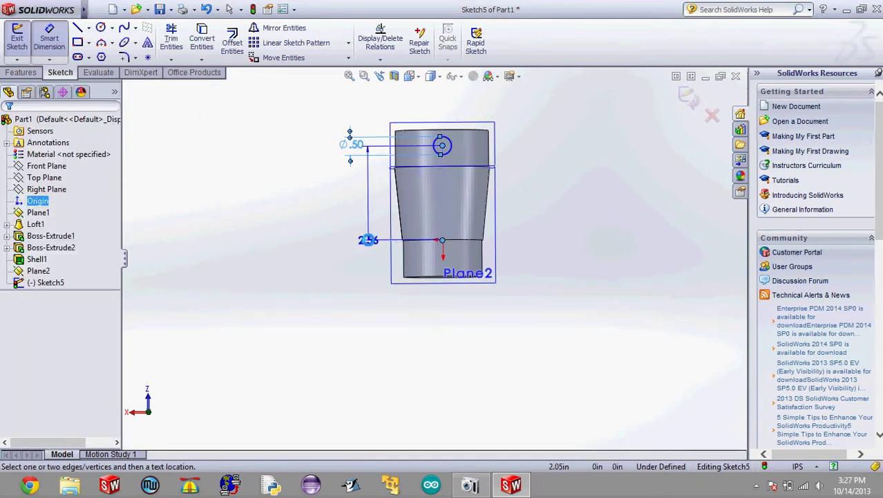
{"action": "left_click", "coordinate": [364, 239]}
{"action": "type", "text": "2.5"}
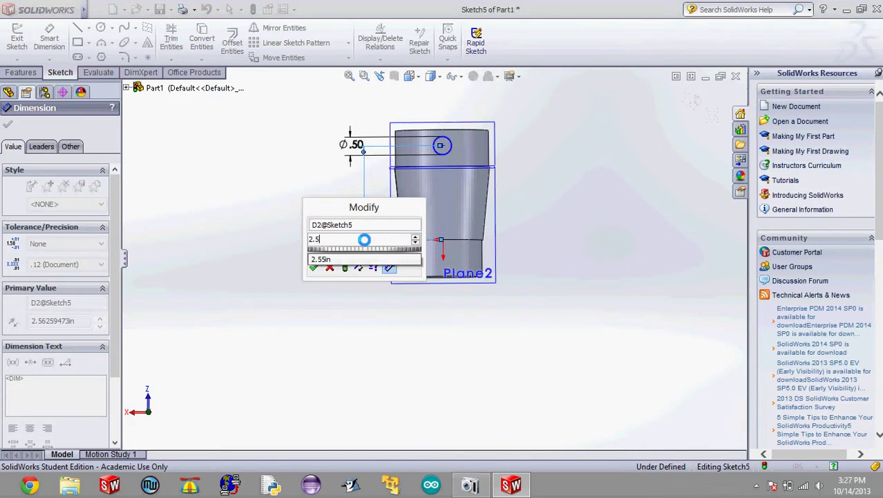
{"action": "key", "text": "Return"}
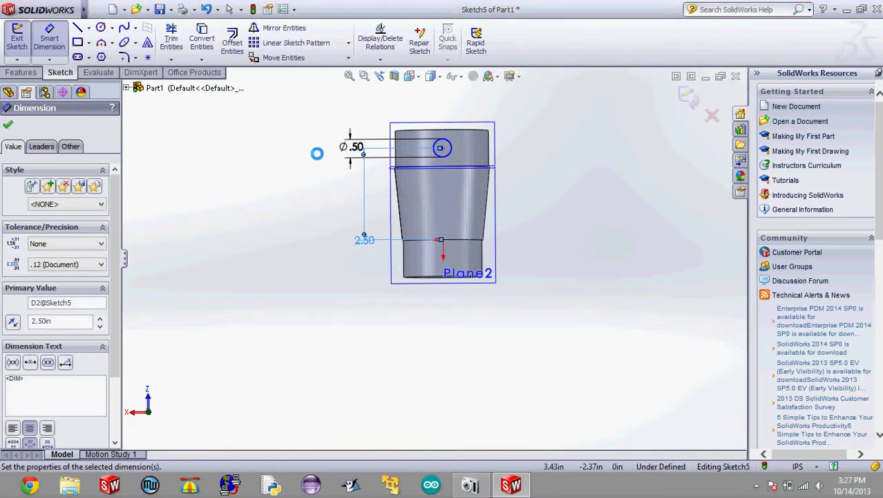
{"action": "middle_click_drag", "start_coordinate": [308, 186], "coordinate": [387, 173]}
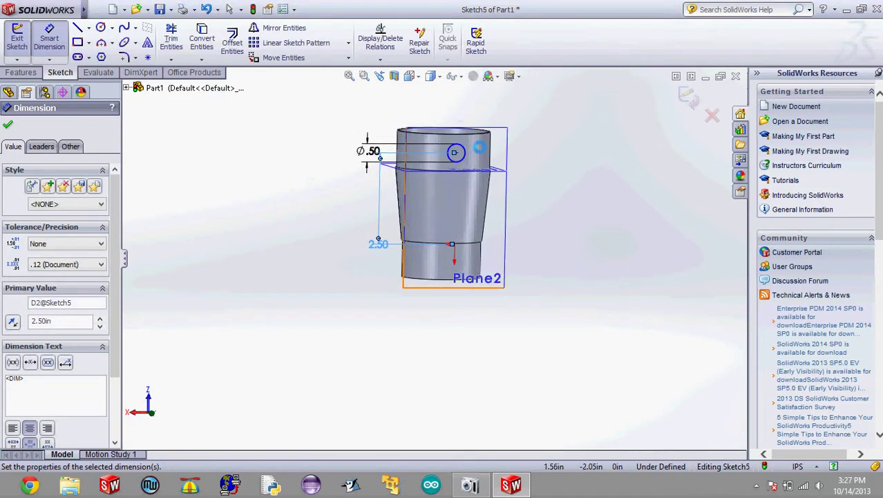
{"action": "scroll", "coordinate": [519, 144], "scroll_direction": "down", "scroll_amount": 2}
{"action": "middle_click_drag", "start_coordinate": [504, 168], "coordinate": [508, 218]}
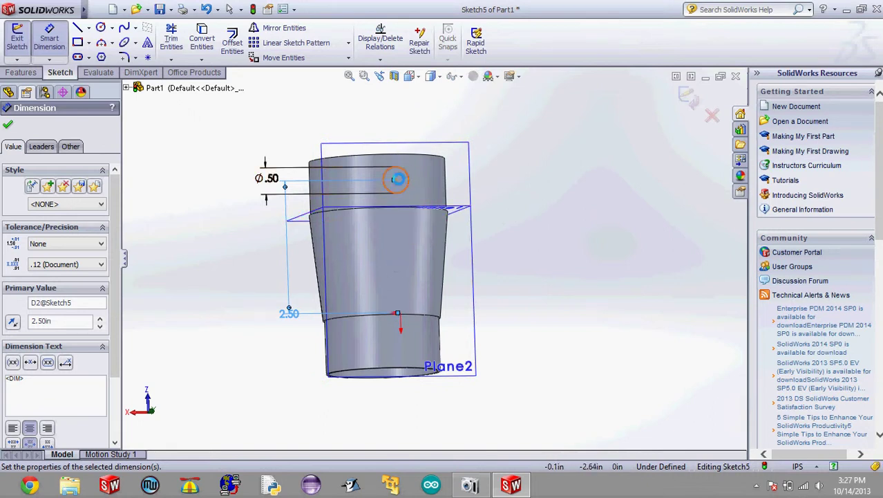
Extrude-cut the 0.50 in sketch circle through the tube wall as Cut-Extrude1, then orbit to inspect the hole.
{"action": "left_click", "coordinate": [6, 122]}
{"action": "left_click", "coordinate": [25, 72]}
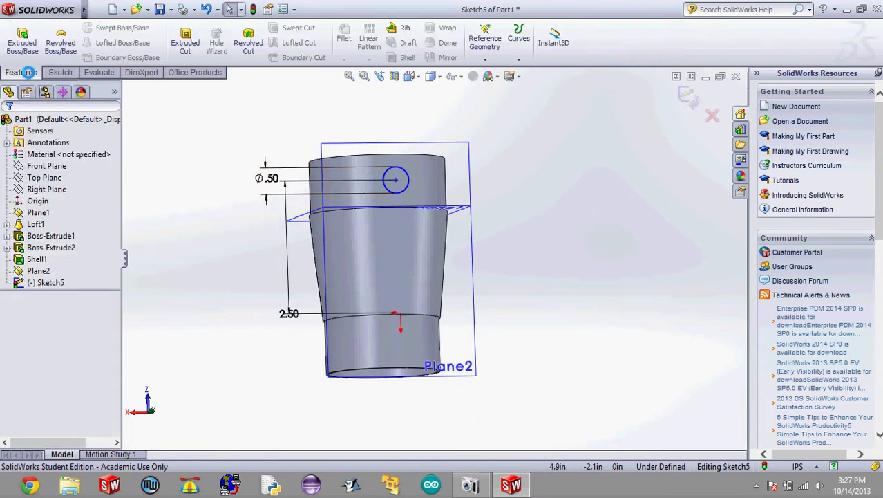
{"action": "left_click", "coordinate": [185, 41]}
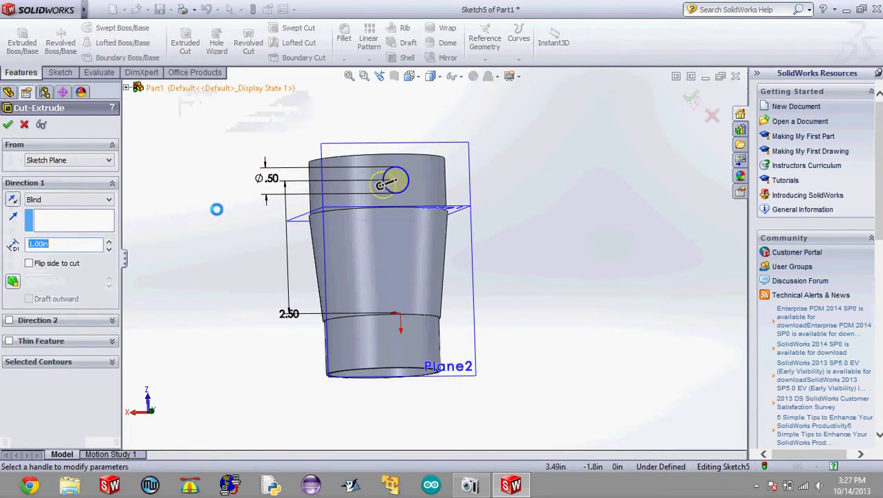
{"action": "middle_click_drag", "start_coordinate": [221, 266], "coordinate": [456, 272]}
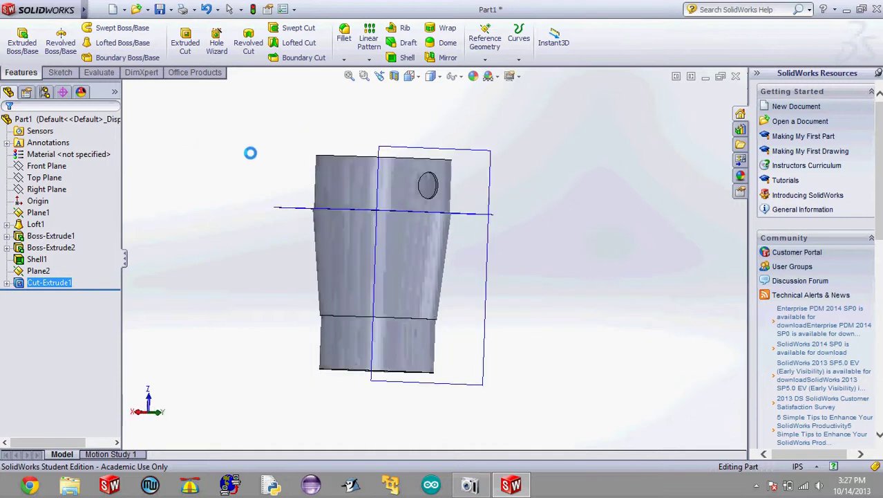
{"action": "middle_click_drag", "start_coordinate": [201, 183], "coordinate": [229, 158]}
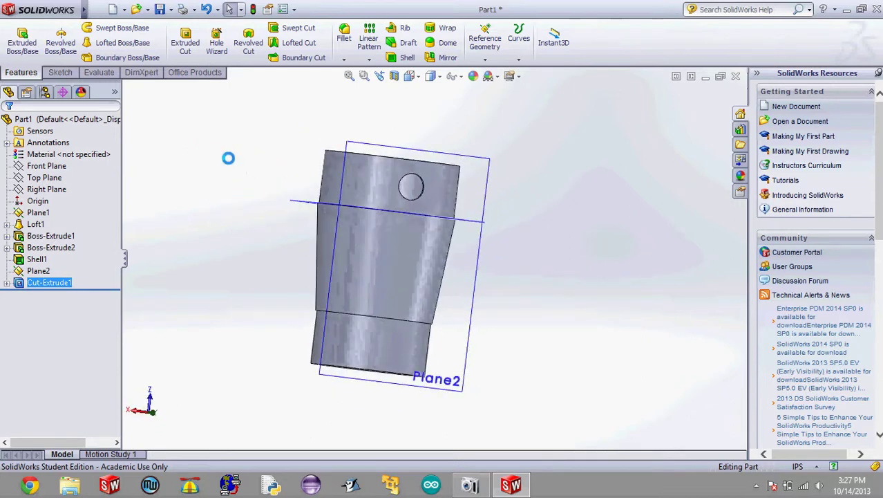
Circular-pattern Cut-Extrude1 about the top circular edge: 12 instances at 30° spacing, creating CirPattern1.
{"action": "left_click", "coordinate": [366, 60]}
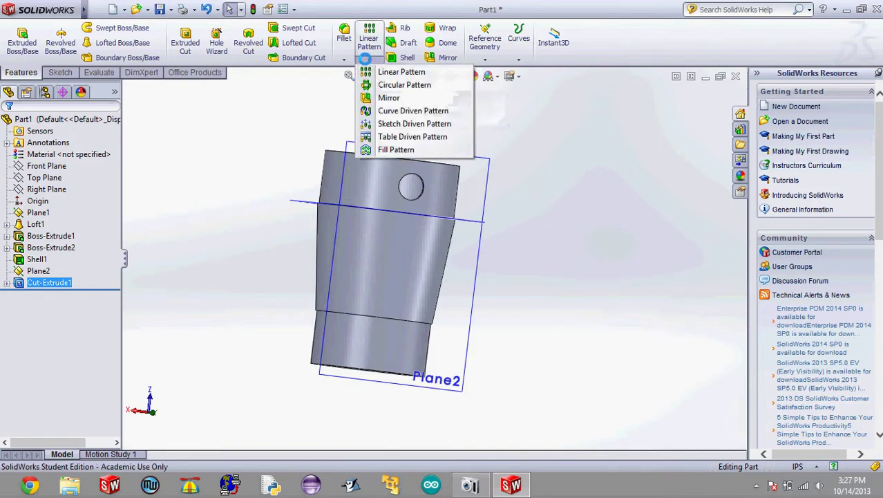
{"action": "left_click", "coordinate": [385, 85]}
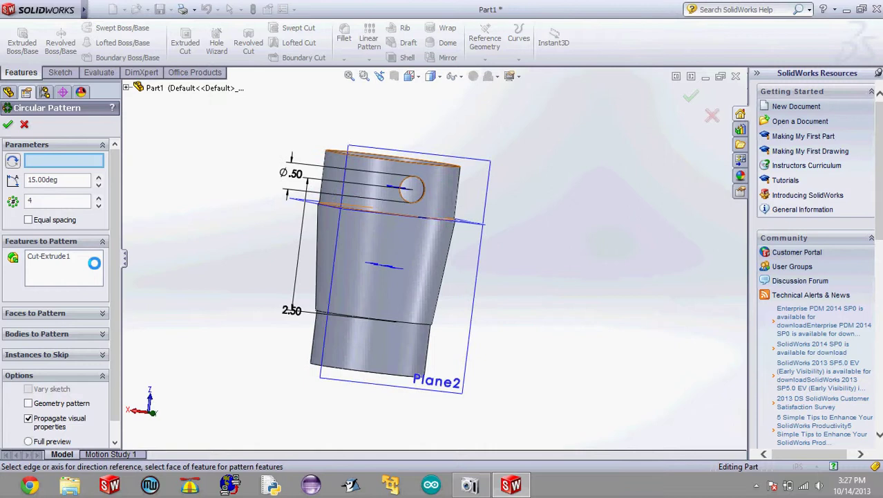
{"action": "left_click", "coordinate": [43, 255]}
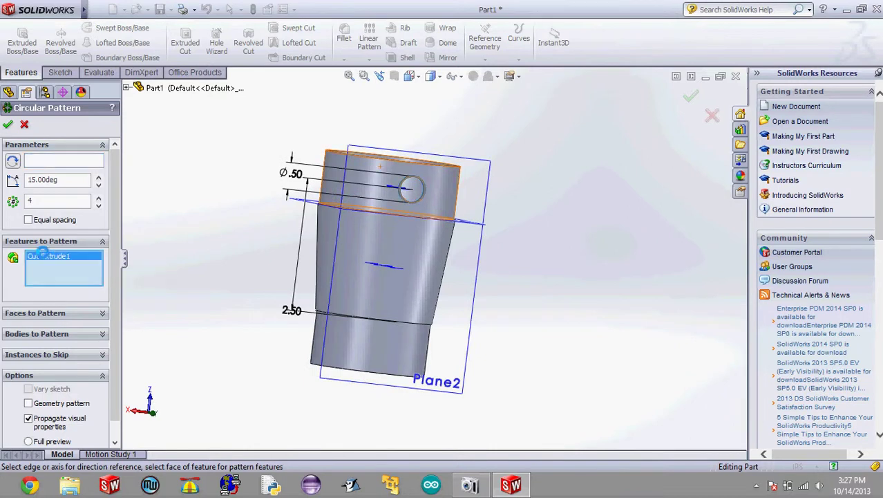
{"action": "left_click", "coordinate": [37, 160]}
{"action": "middle_click_drag", "start_coordinate": [214, 172], "coordinate": [232, 210]}
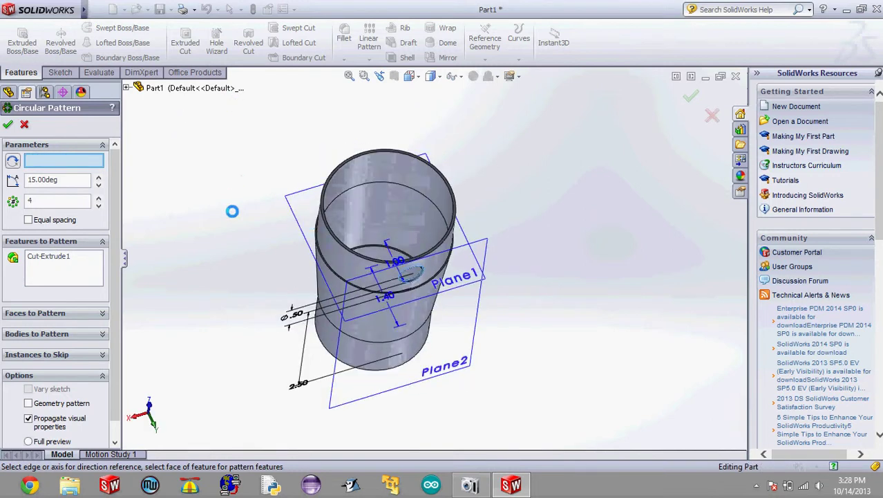
{"action": "left_click", "coordinate": [323, 221]}
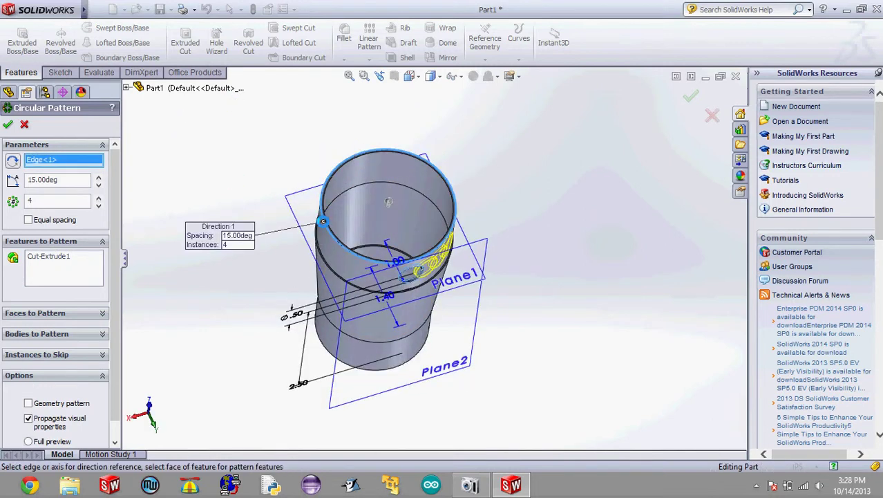
{"action": "middle_click_drag", "start_coordinate": [259, 268], "coordinate": [145, 201]}
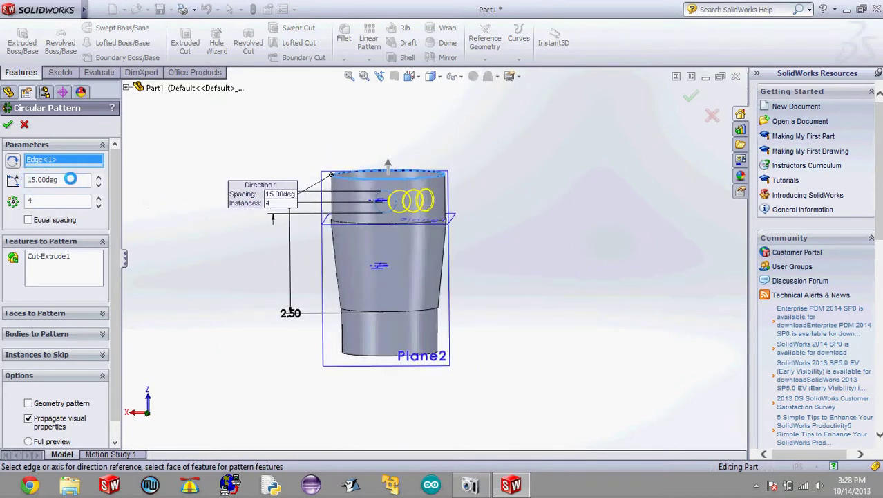
{"action": "double_click", "coordinate": [42, 178]}
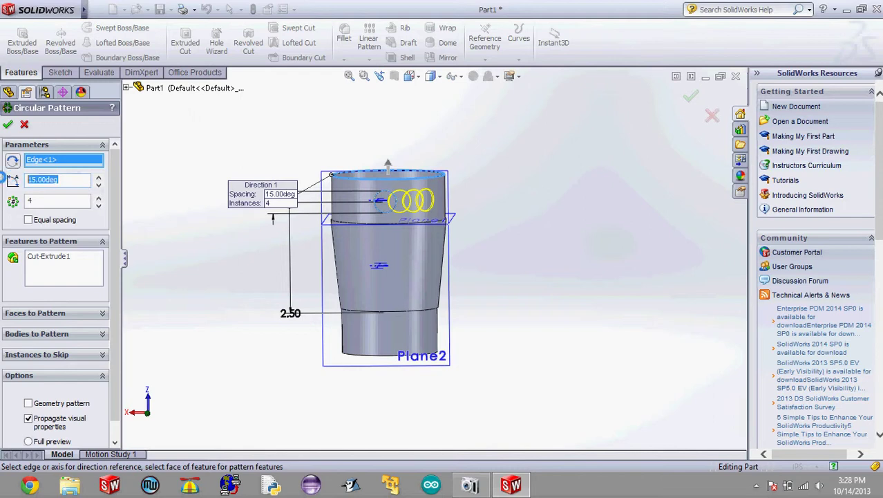
{"action": "type", "text": "0"}
{"action": "key", "text": "Return"}
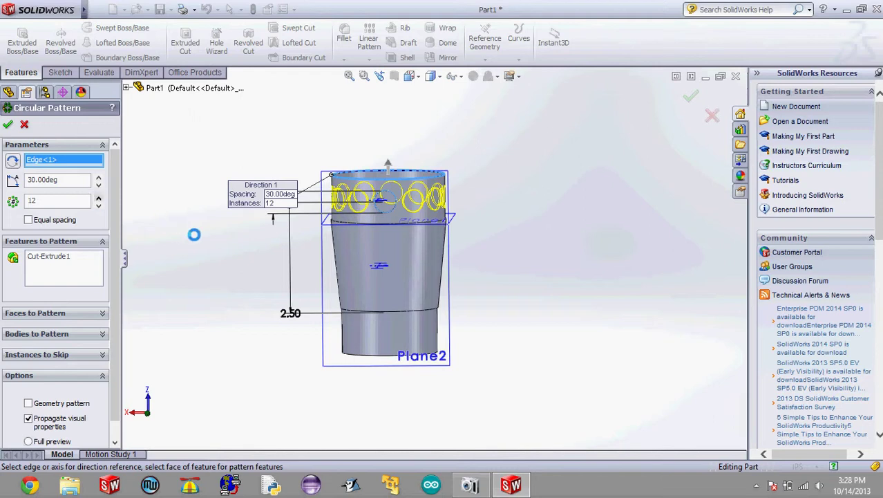
{"action": "mouse_move", "coordinate": [196, 248]}
{"action": "middle_mouse_down"}
{"action": "mouse_move", "coordinate": [207, 256]}
{"action": "mouse_move", "coordinate": [181, 253]}
{"action": "middle_mouse_up"}
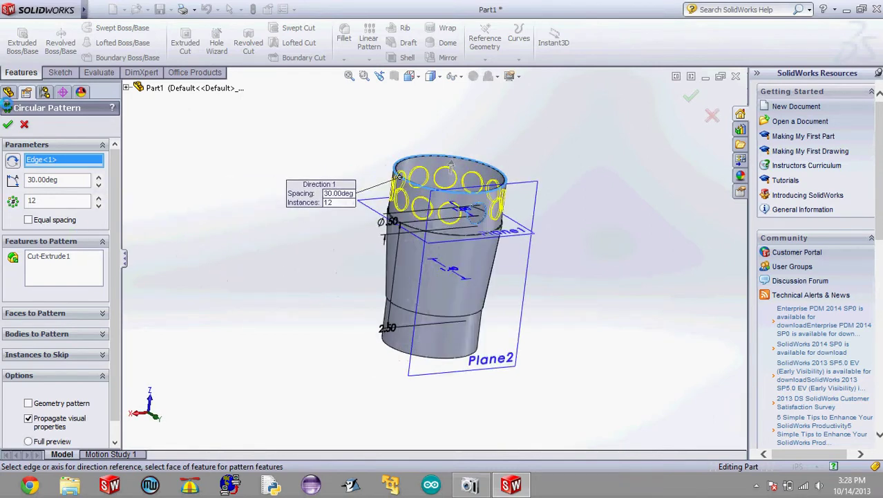
{"action": "left_click", "coordinate": [7, 123]}
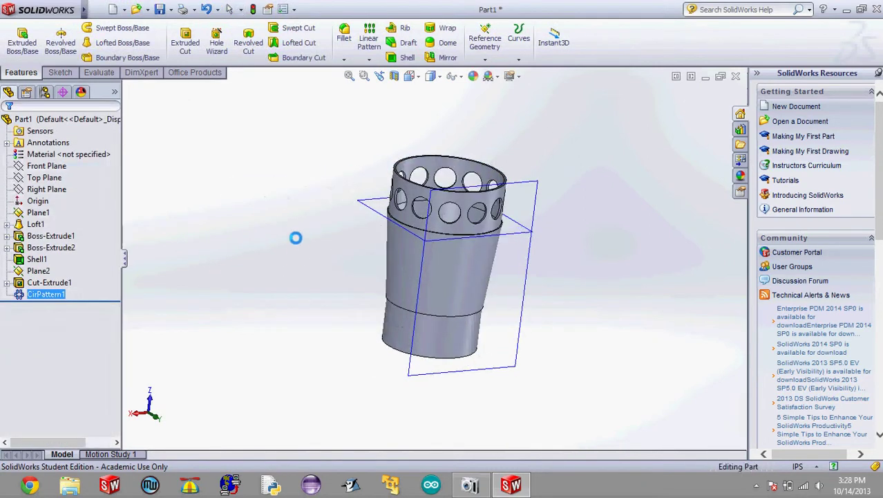
{"action": "middle_click_drag", "start_coordinate": [295, 256], "coordinate": [531, 229]}
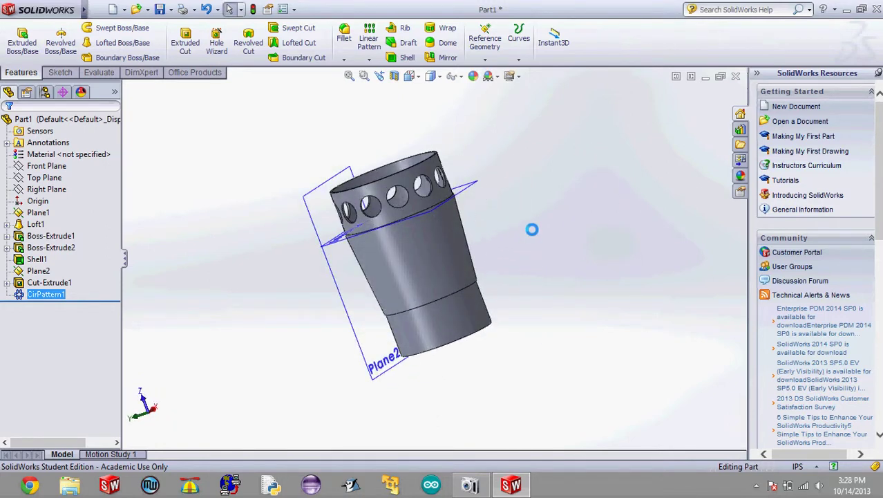
{"action": "middle_click_drag", "start_coordinate": [487, 180], "coordinate": [467, 257]}
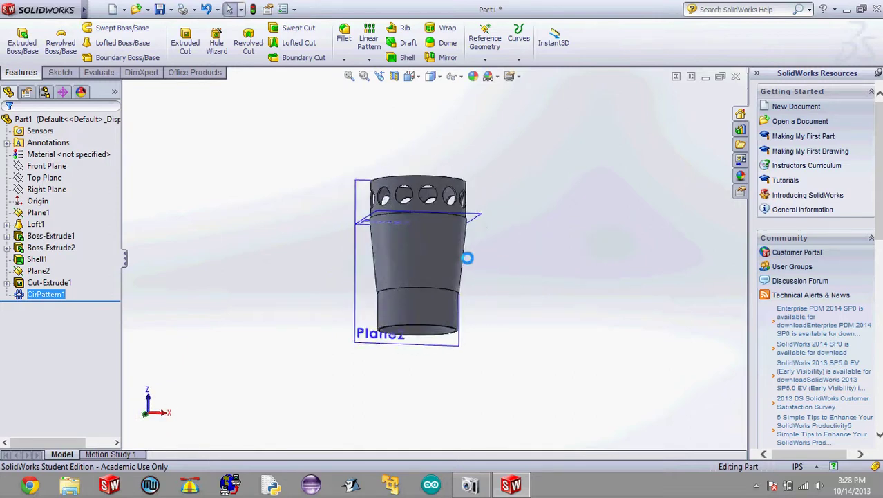
{"action": "middle_click_drag", "start_coordinate": [307, 237], "coordinate": [395, 159]}
Sketch a circle on Plane2 at the lower shoulder and give it a 0.50 in diameter.
{"action": "left_click", "coordinate": [423, 168]}
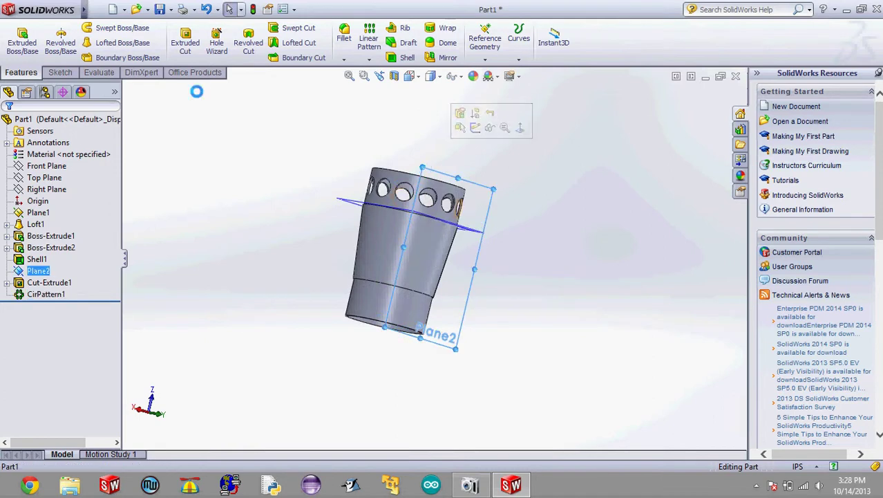
{"action": "left_click", "coordinate": [60, 72]}
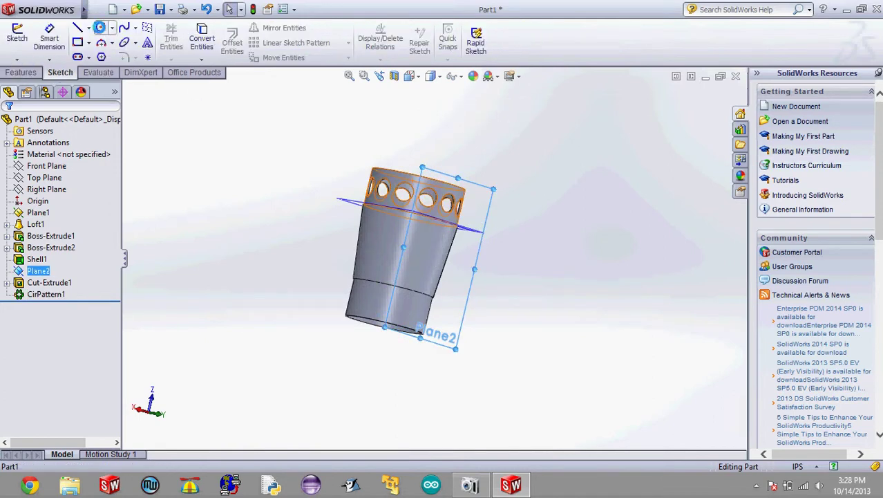
{"action": "left_click", "coordinate": [100, 27]}
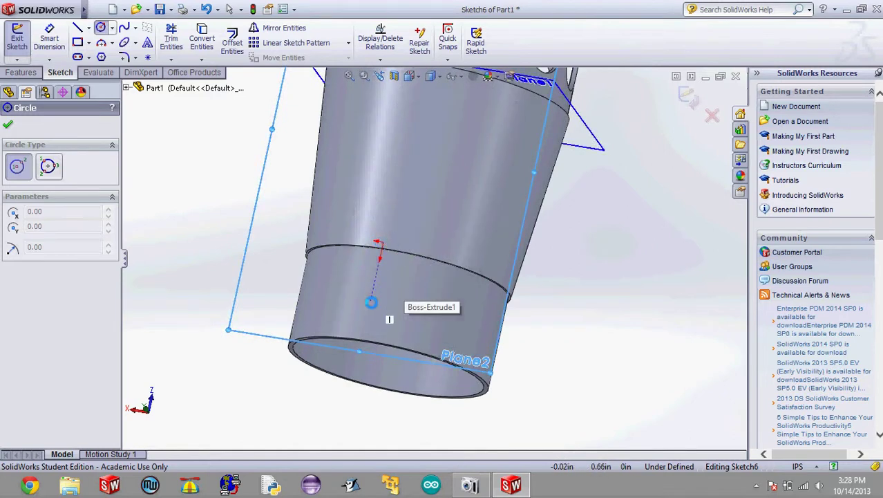
{"action": "left_click", "coordinate": [372, 292]}
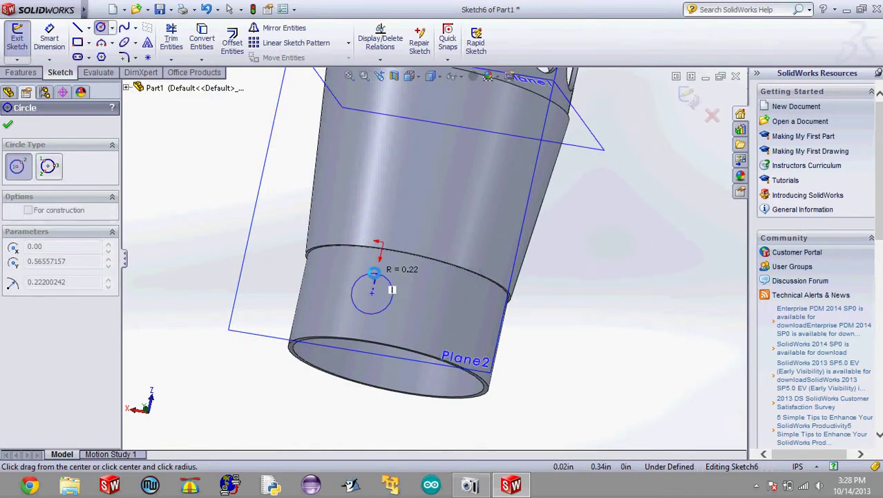
{"action": "left_click", "coordinate": [391, 289]}
{"action": "left_click", "coordinate": [9, 121]}
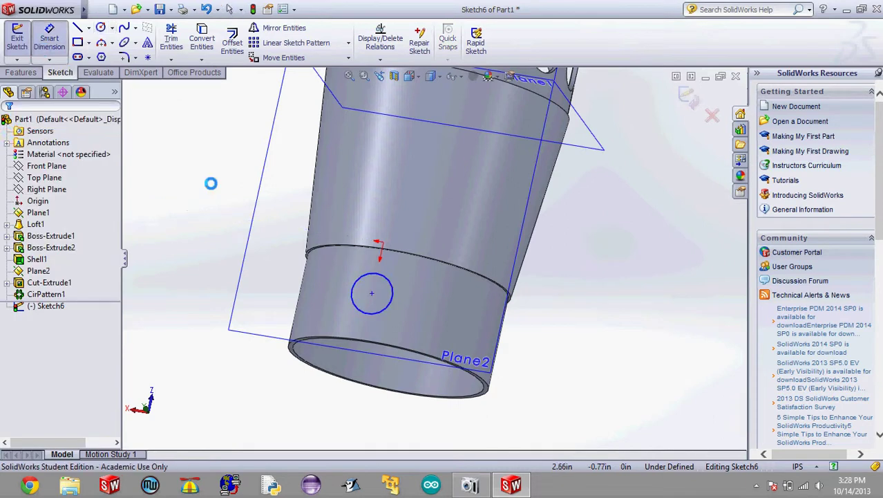
{"action": "left_click", "coordinate": [362, 280]}
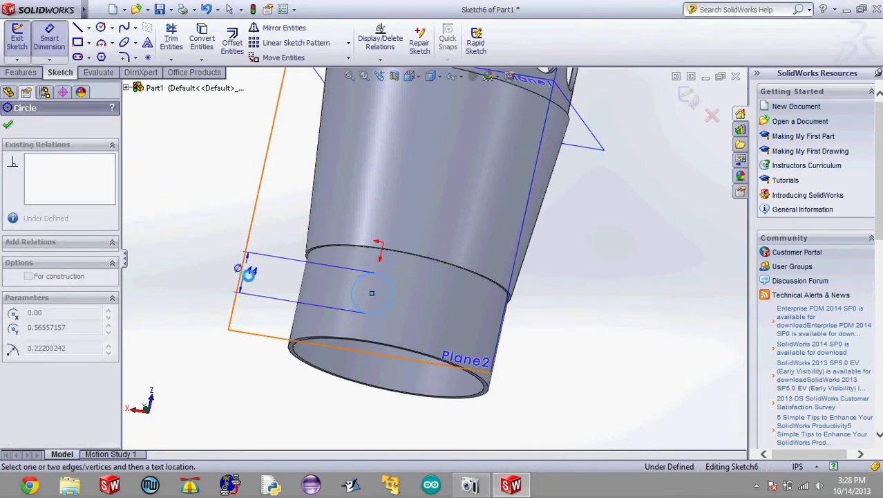
{"action": "left_click", "coordinate": [243, 267]}
{"action": "type", "text": ".5"}
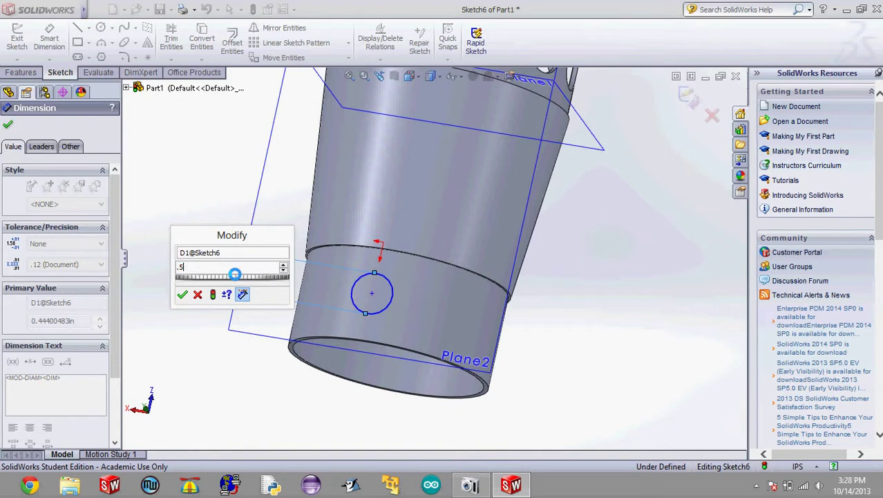
{"action": "key", "text": "Return"}
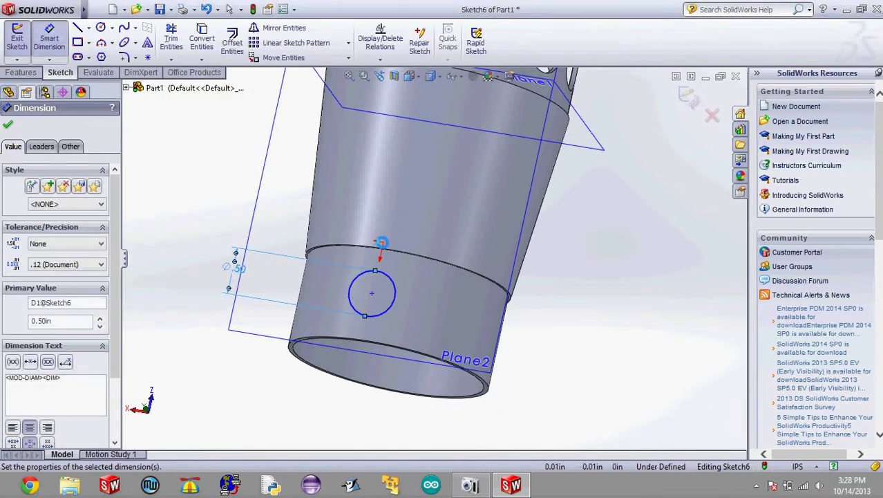
Dimension the circle's centre 0.50 in from the shoulder's top edge.
{"action": "left_click", "coordinate": [372, 293]}
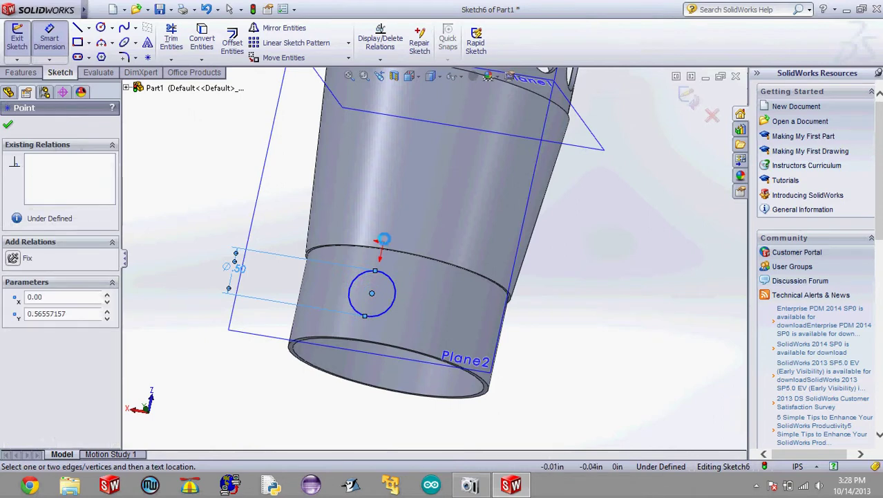
{"action": "middle_click_drag", "start_coordinate": [382, 241], "coordinate": [391, 246]}
{"action": "scroll", "coordinate": [394, 249], "scroll_direction": "down", "scroll_amount": 3}
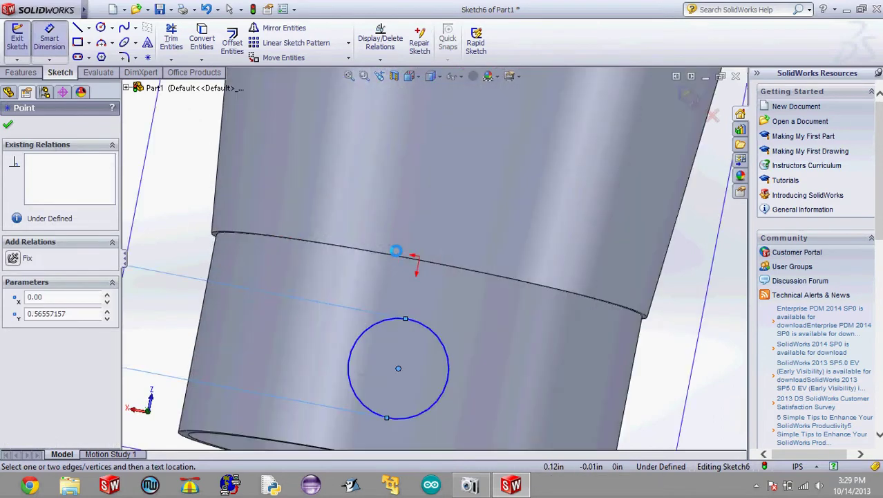
{"action": "scroll", "coordinate": [416, 255], "scroll_direction": "up", "scroll_amount": 10}
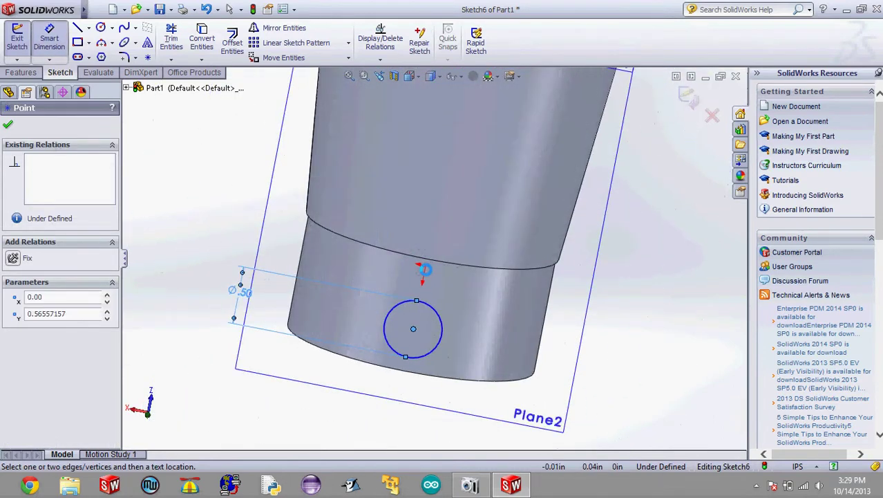
{"action": "scroll", "coordinate": [432, 258], "scroll_direction": "down", "scroll_amount": 8}
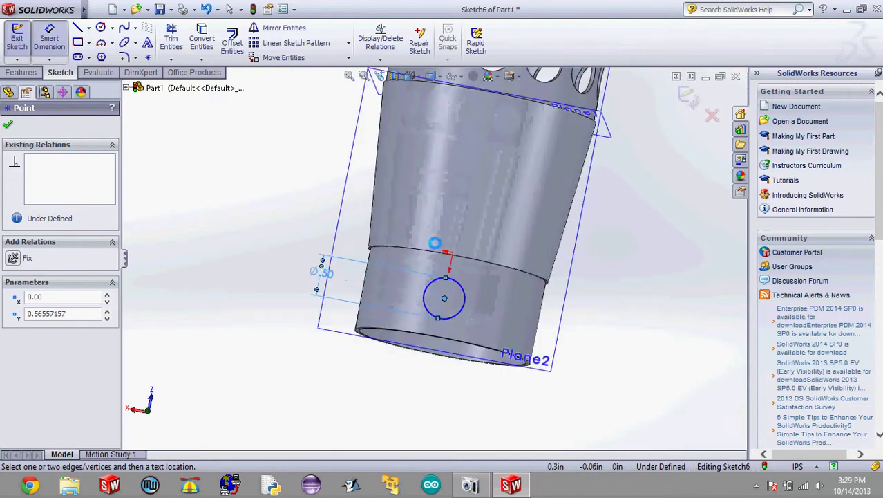
{"action": "scroll", "coordinate": [469, 267], "scroll_direction": "up", "scroll_amount": 2}
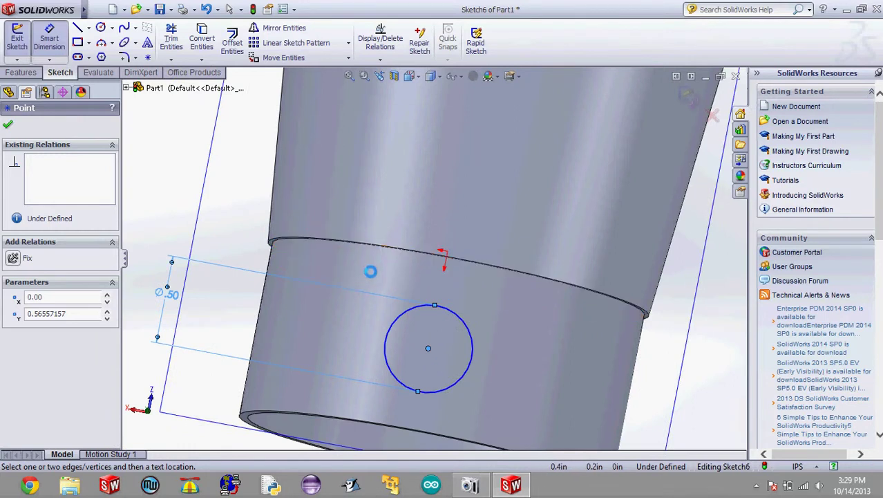
{"action": "mouse_move", "coordinate": [370, 270]}
{"action": "middle_mouse_down"}
{"action": "mouse_move", "coordinate": [369, 287]}
{"action": "mouse_move", "coordinate": [371, 257]}
{"action": "middle_mouse_up"}
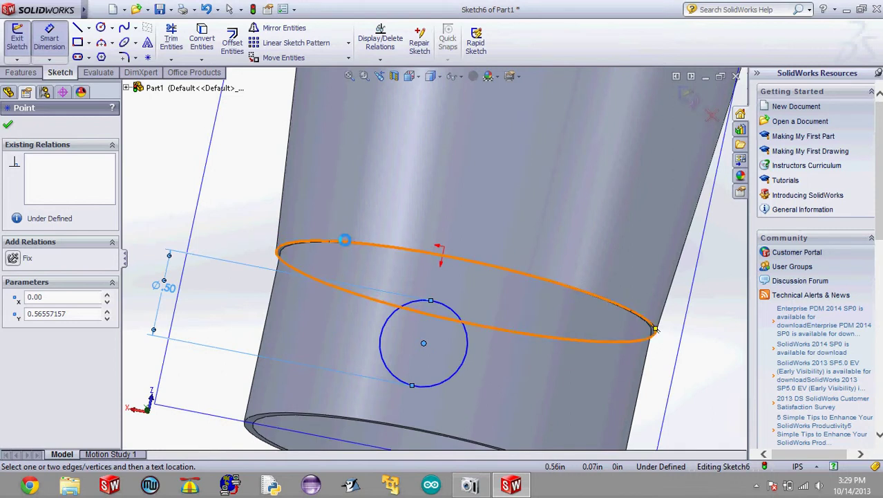
{"action": "left_click", "coordinate": [344, 240]}
{"action": "middle_click_drag", "start_coordinate": [297, 284], "coordinate": [358, 294]}
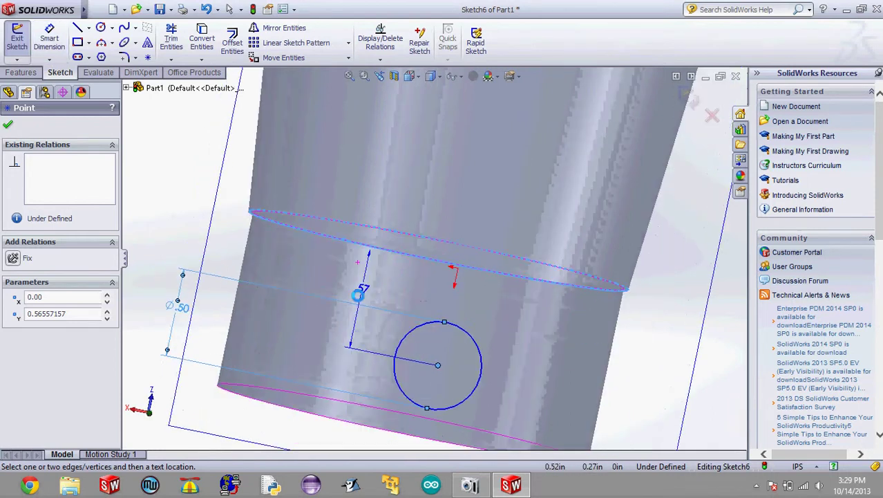
{"action": "scroll", "coordinate": [358, 294], "scroll_direction": "up", "scroll_amount": 4}
{"action": "scroll", "coordinate": [358, 264], "scroll_direction": "up", "scroll_amount": 2}
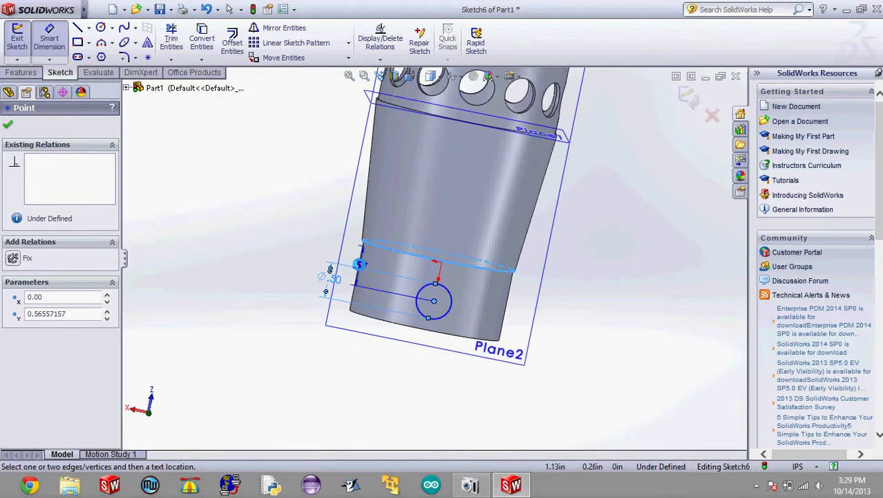
{"action": "left_click", "coordinate": [306, 252]}
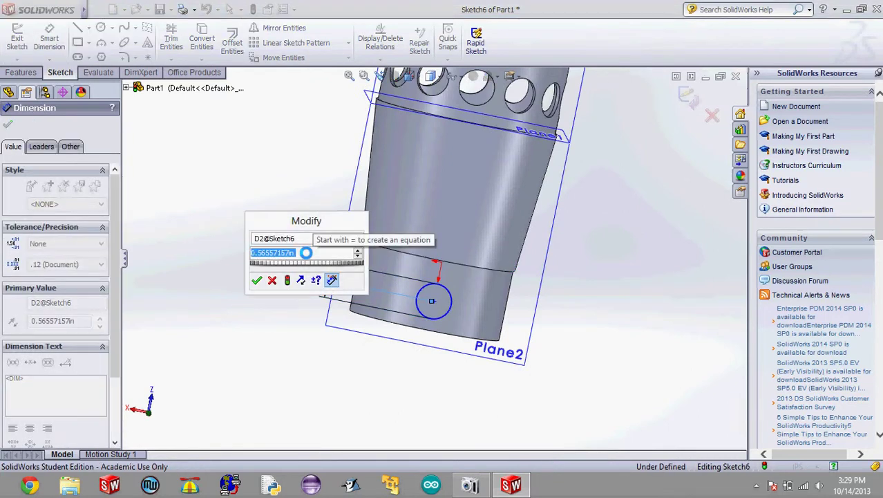
{"action": "type", "text": ".5"}
{"action": "key", "text": "Return"}
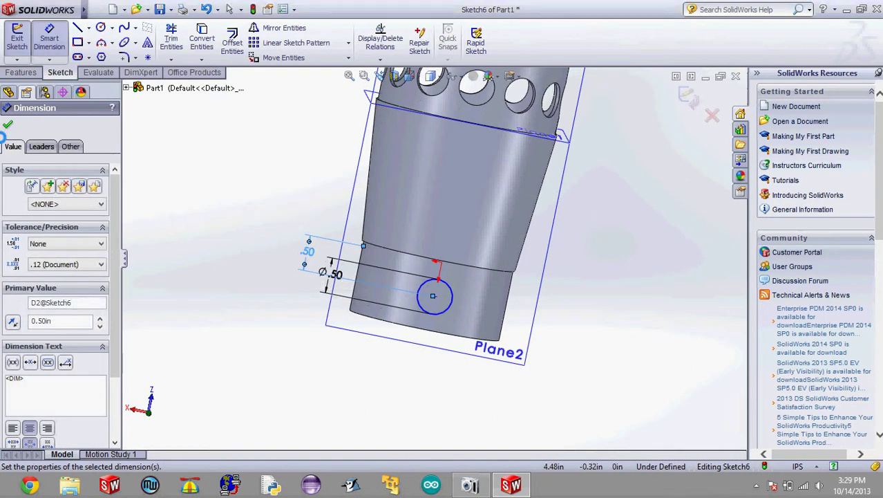
{"action": "left_click", "coordinate": [6, 125]}
Extrude-cut the circle through the lower shoulder wall, creating Cut-Extrude2.
{"action": "left_click", "coordinate": [21, 72]}
{"action": "mouse_move", "coordinate": [83, 9]}
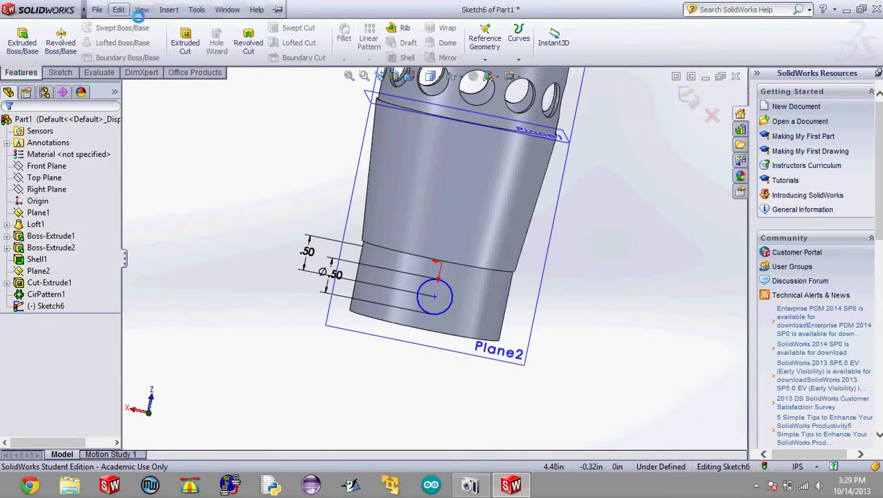
{"action": "left_click", "coordinate": [227, 10]}
{"action": "left_click", "coordinate": [181, 41]}
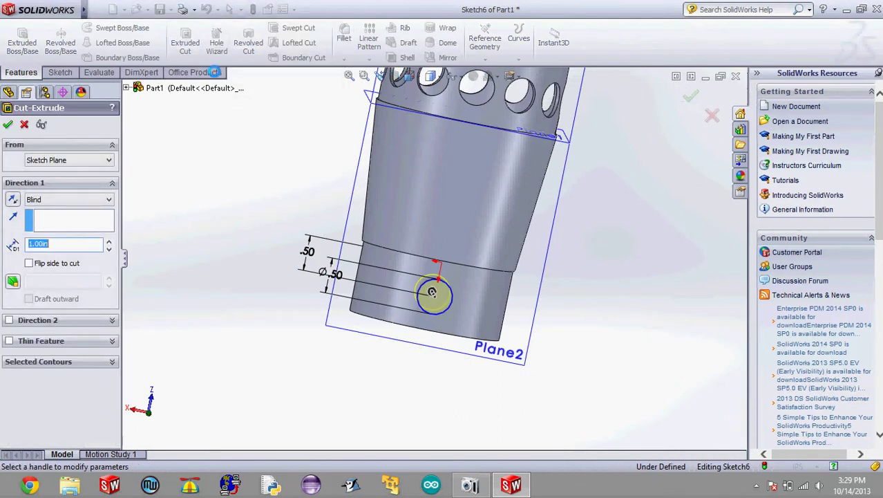
{"action": "key", "text": "Return"}
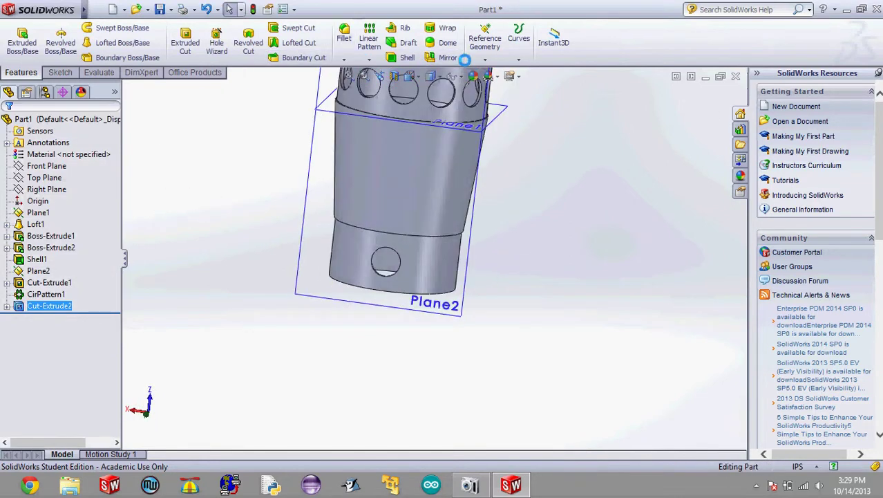
Circular-pattern the lower hole about the shoulder's bottom edge, 12 instances at 30°, as CirPattern2.
{"action": "left_click", "coordinate": [369, 59]}
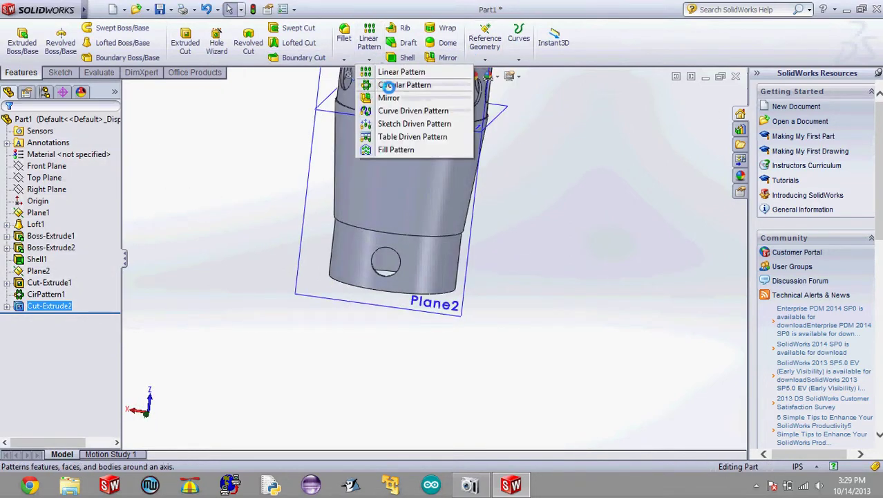
{"action": "left_click", "coordinate": [387, 85]}
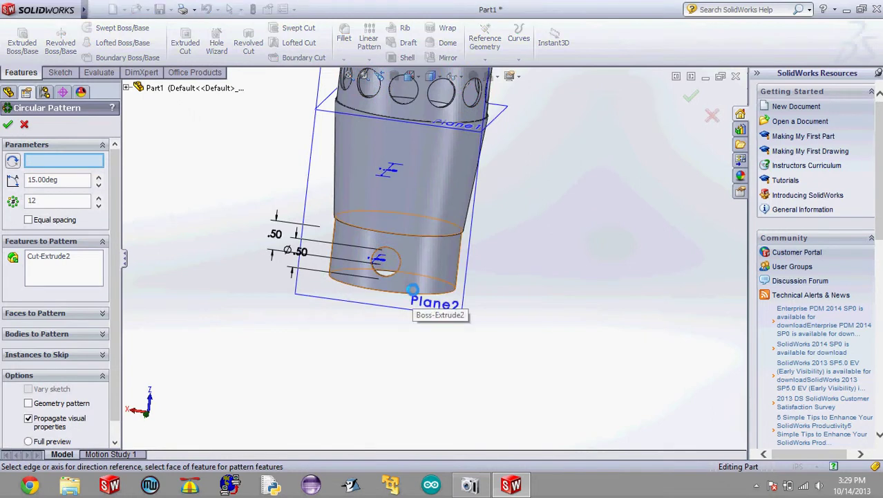
{"action": "left_click", "coordinate": [415, 293]}
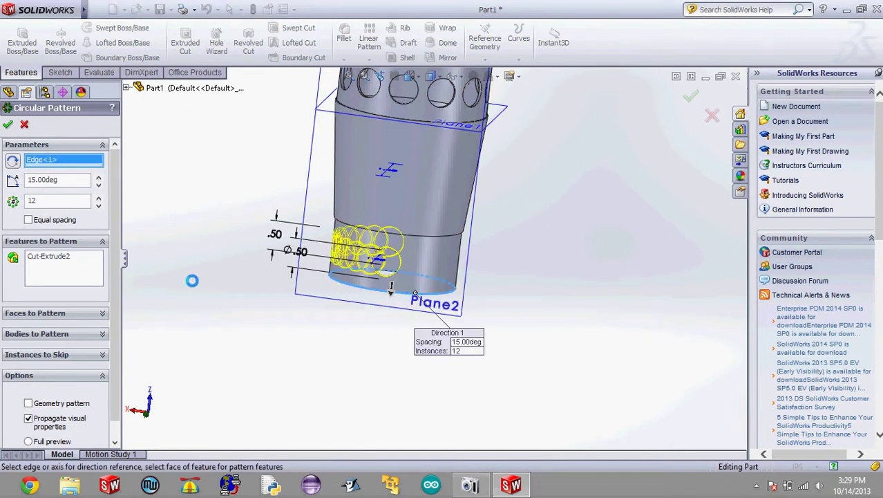
{"action": "left_click", "coordinate": [66, 184]}
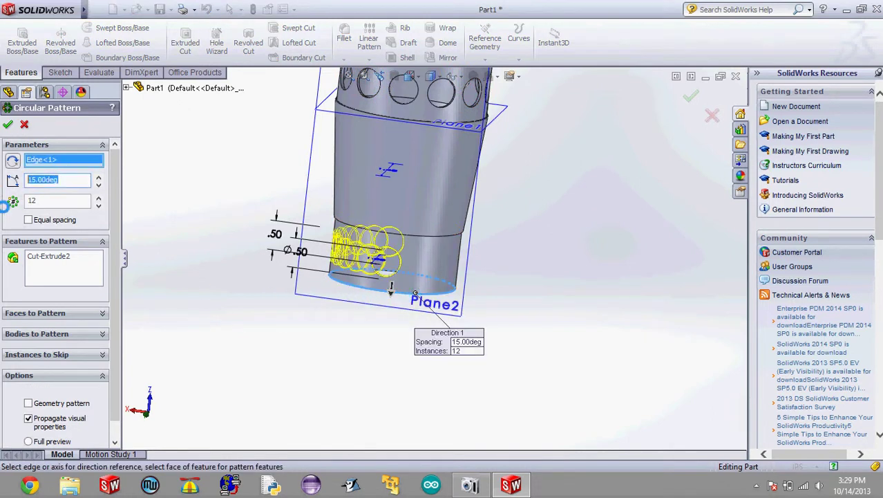
{"action": "key", "text": "Return"}
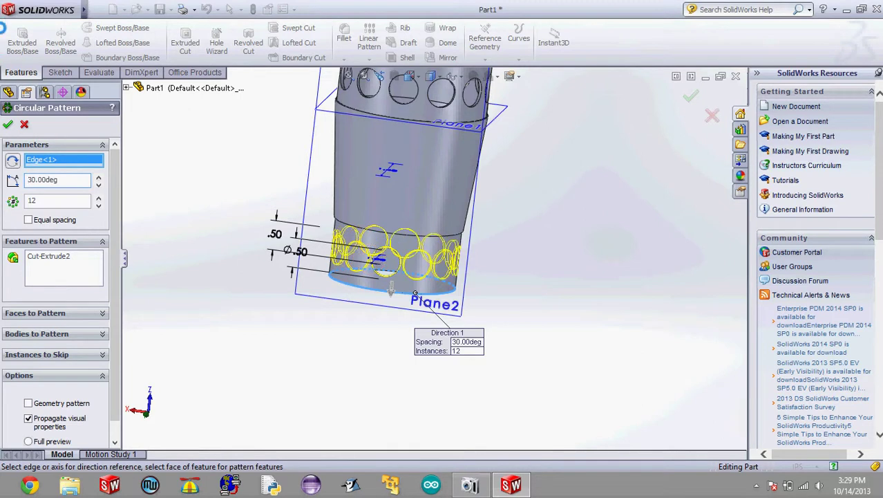
{"action": "left_click", "coordinate": [7, 122]}
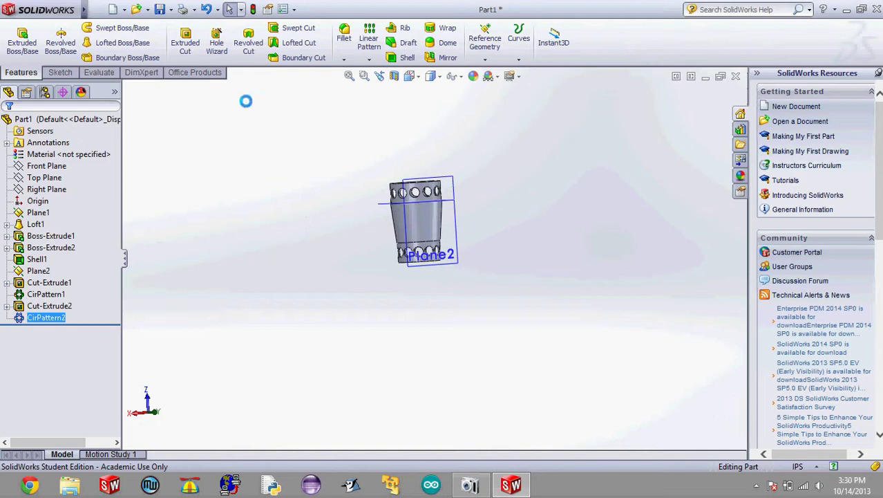
{"action": "left_click", "coordinate": [253, 9]}
{"action": "mouse_move", "coordinate": [308, 151]}
{"action": "middle_mouse_down"}
{"action": "mouse_move", "coordinate": [314, 197]}
{"action": "mouse_move", "coordinate": [336, 228]}
{"action": "mouse_move", "coordinate": [302, 163]}
{"action": "middle_mouse_up"}
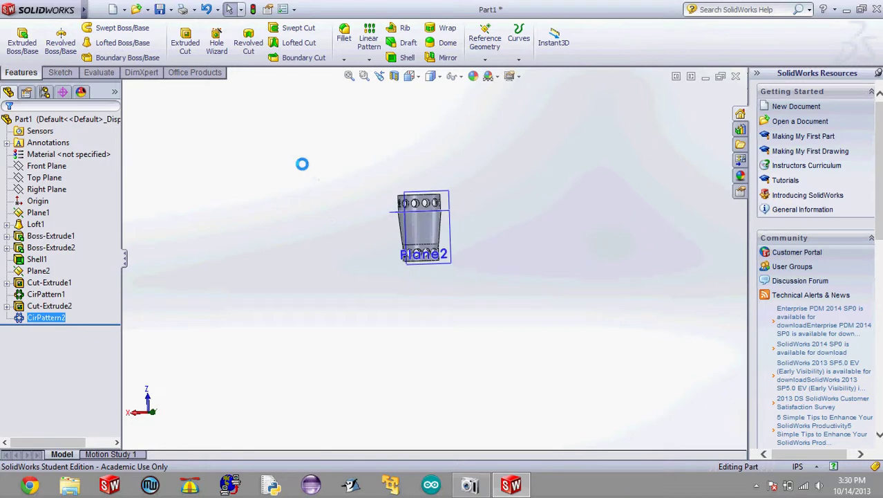
{"action": "middle_click_drag", "start_coordinate": [326, 205], "coordinate": [424, 219]}
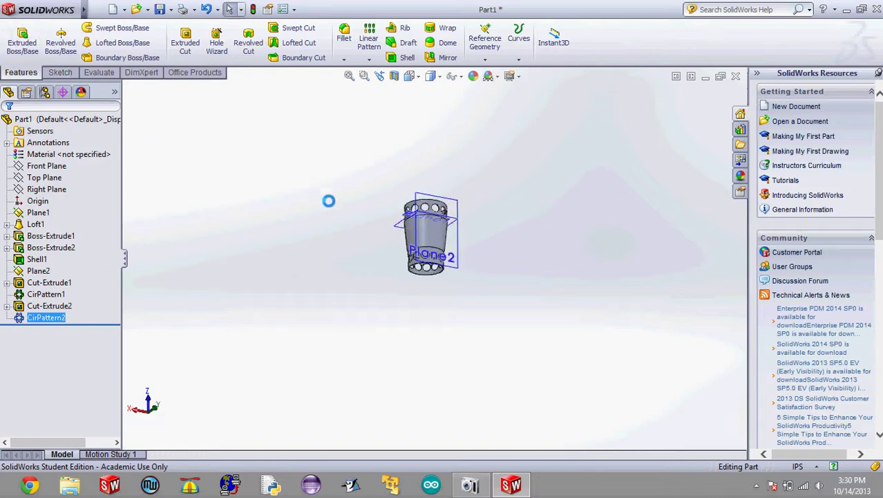
{"action": "middle_click_drag", "start_coordinate": [426, 255], "coordinate": [313, 191]}
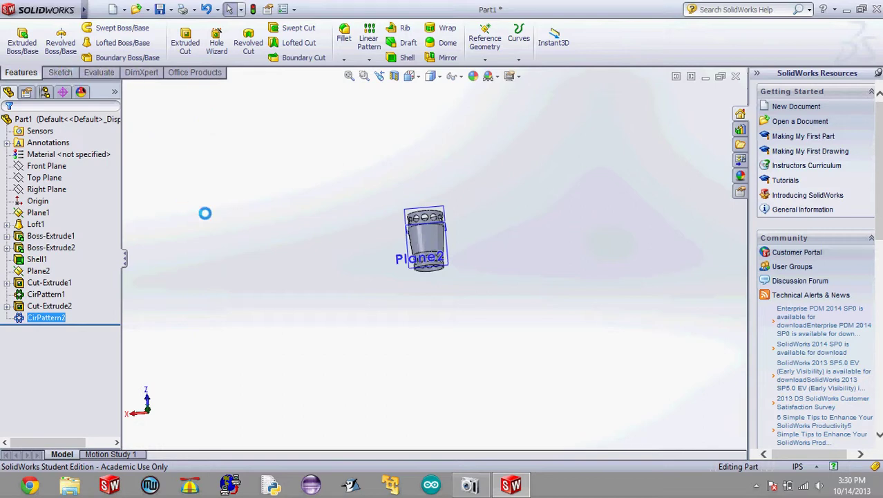
{"action": "left_click", "coordinate": [514, 58]}
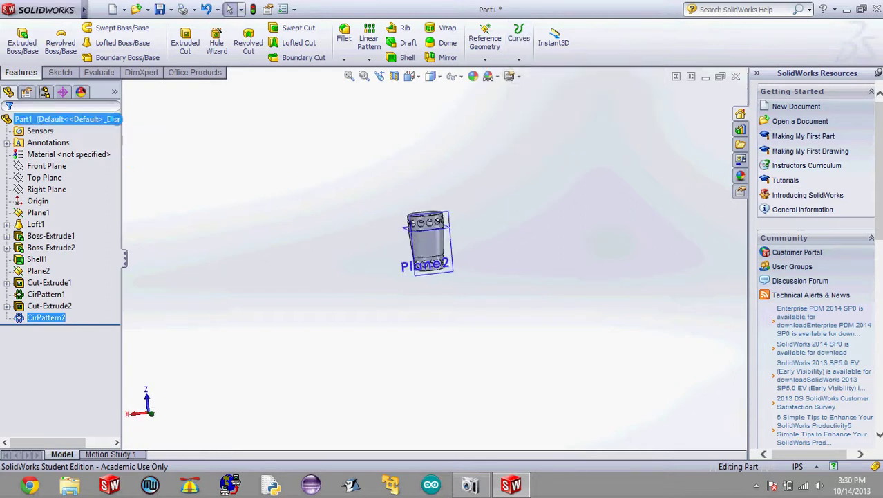
{"action": "left_click", "coordinate": [470, 485]}
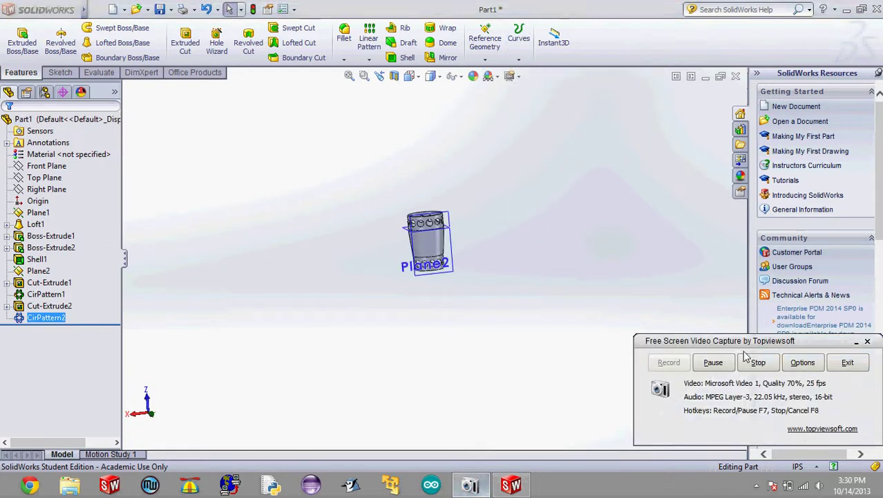